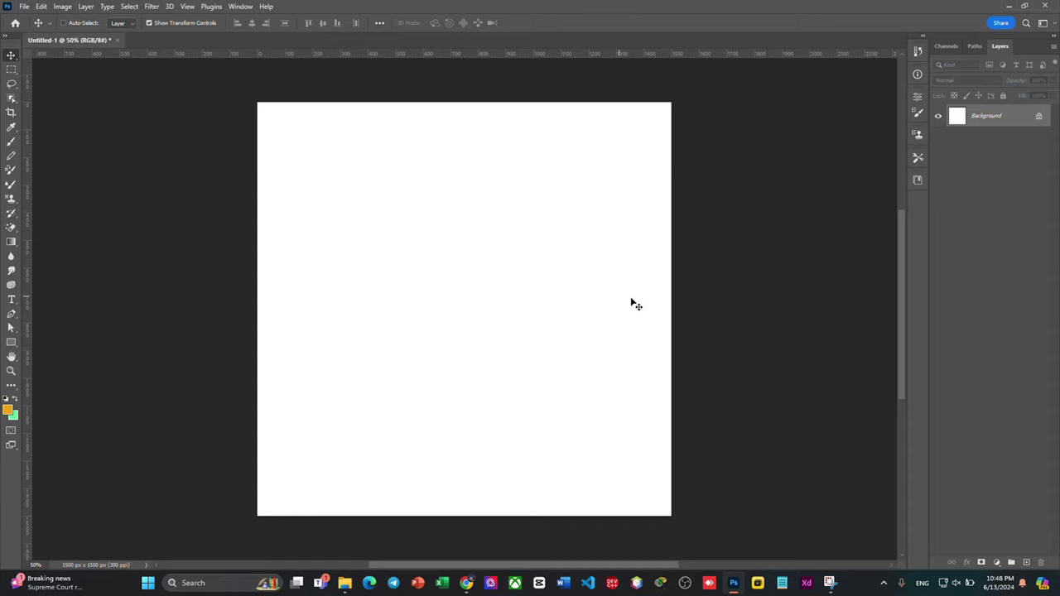
Unlock the Background layer and duplicate it into Layer 0 copy
click(1039, 118)
key(ctrl+j)
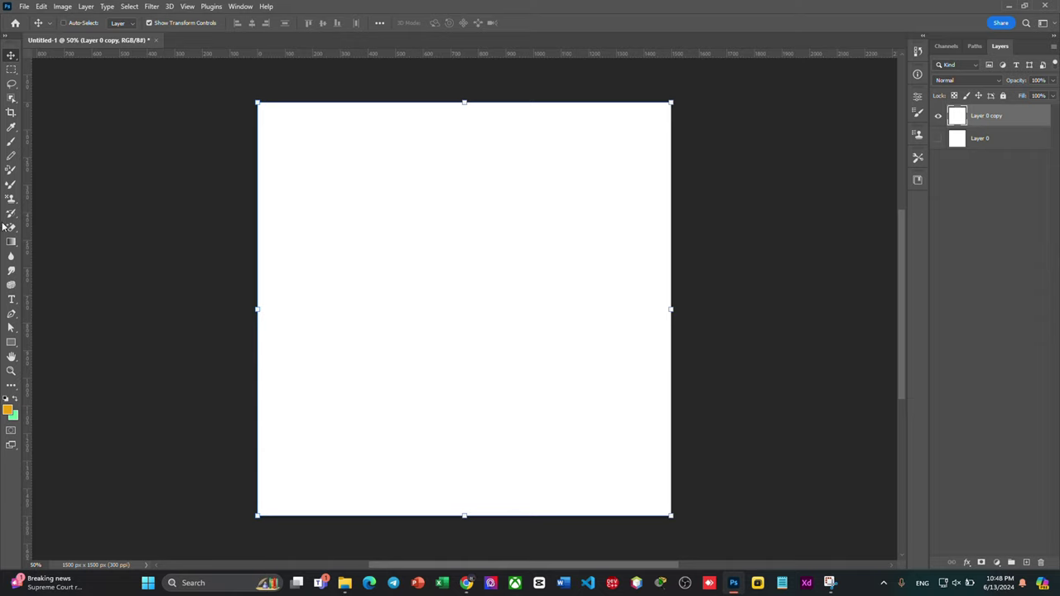
click(12, 313)
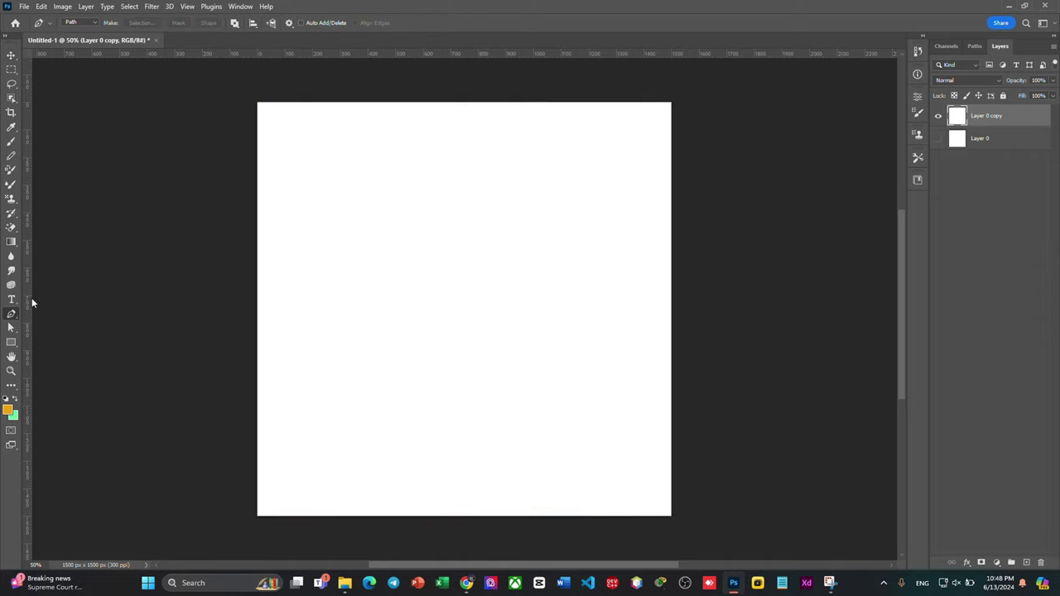
Set the Pen tool to Shape mode with an orange #d98212 fill
click(95, 23)
click(94, 32)
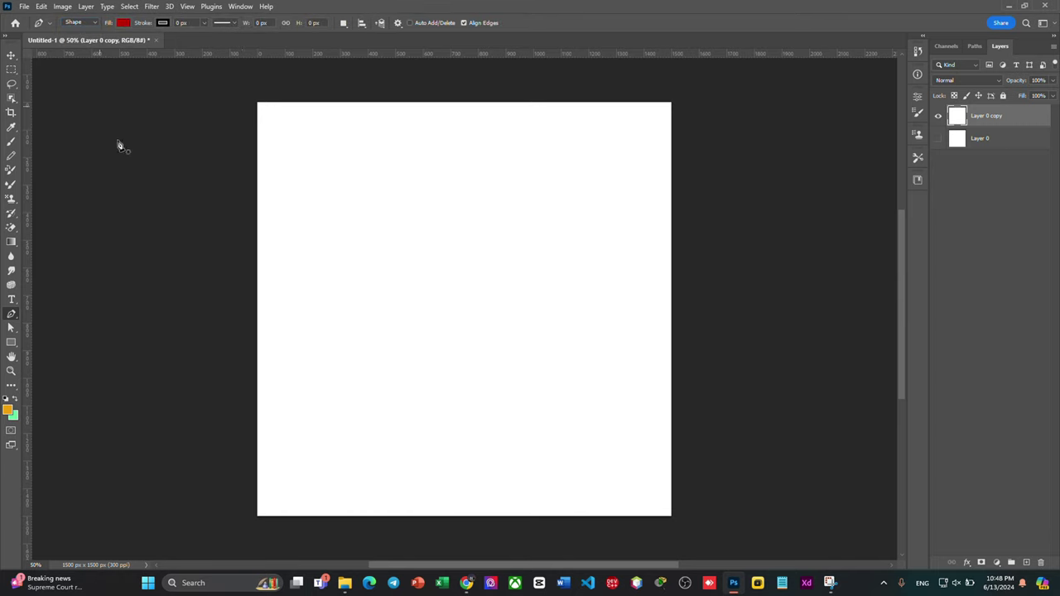
click(124, 23)
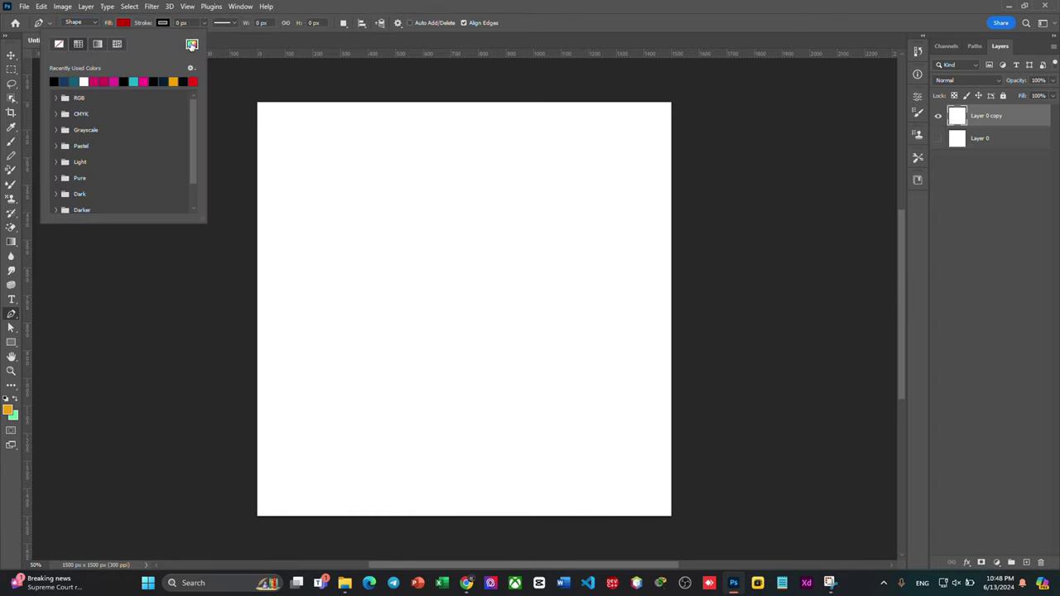
click(192, 44)
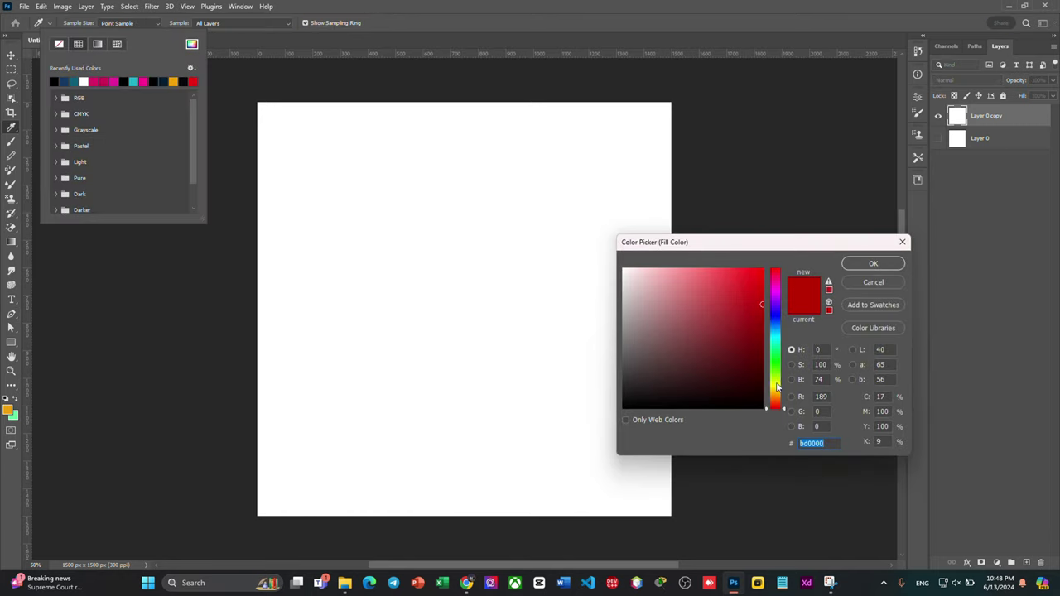
drag(778, 387, 778, 400)
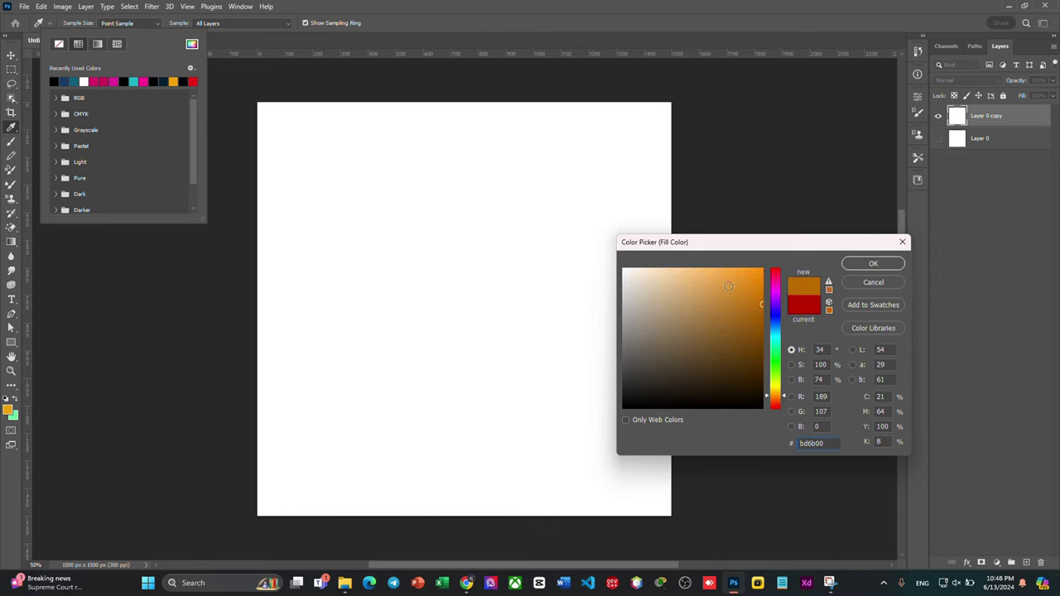
drag(728, 285, 751, 288)
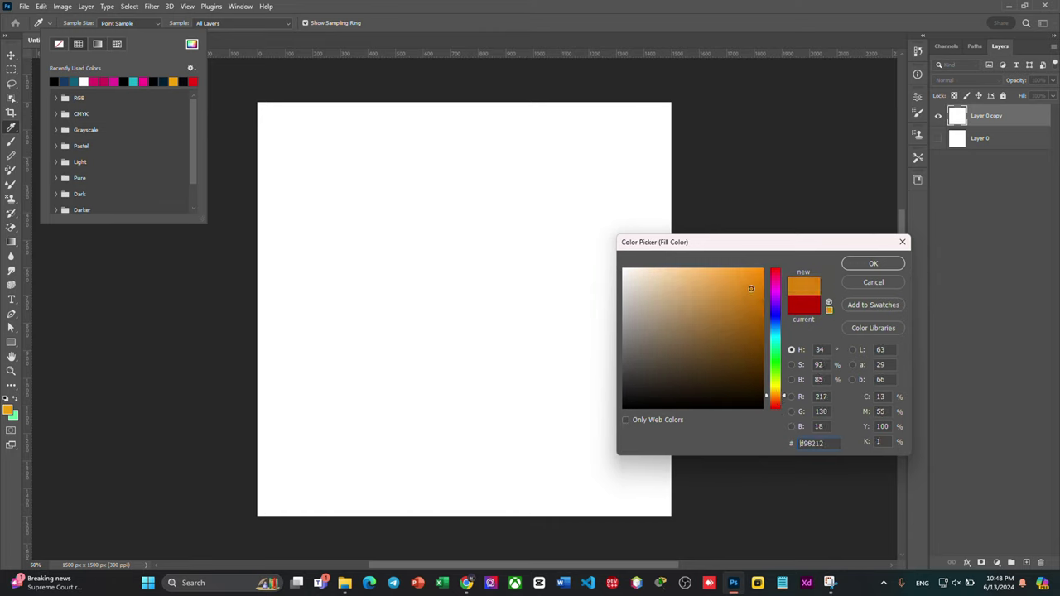
click(846, 264)
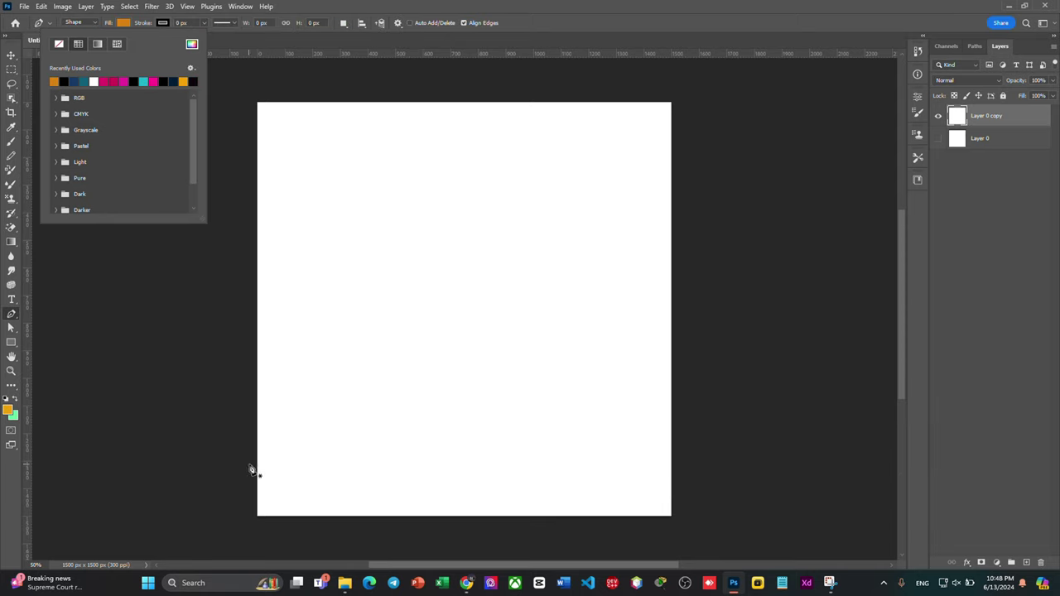
Draw a closed curved wave shape from the left edge around the canvas's lower right
mouse_move(250, 447)
mouse_down()
mouse_move(281, 407)
mouse_move(266, 378)
mouse_up()
drag(379, 327, 478, 300)
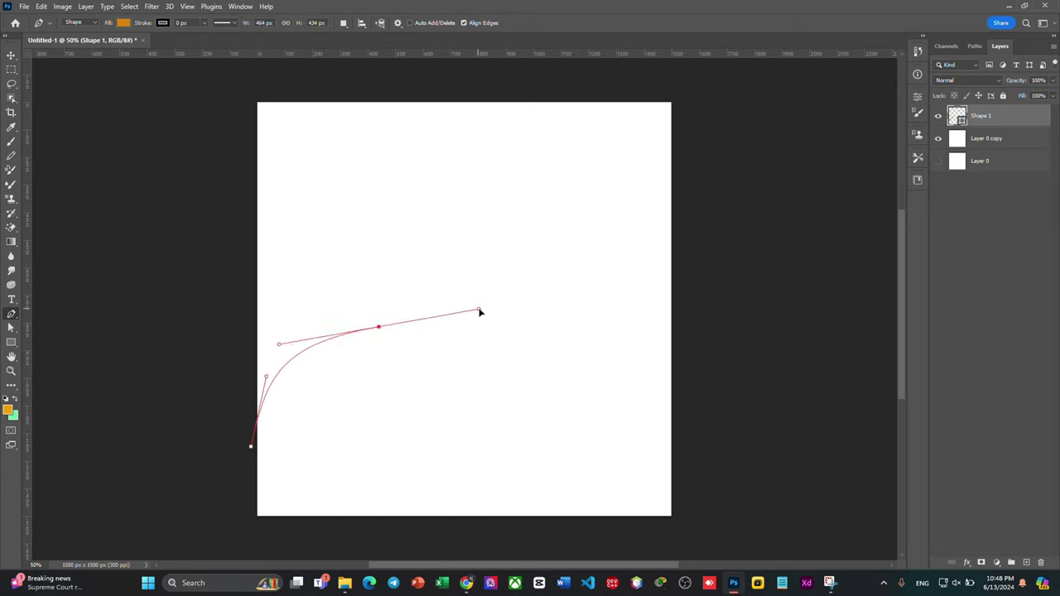
scroll(654, 248, up, 3)
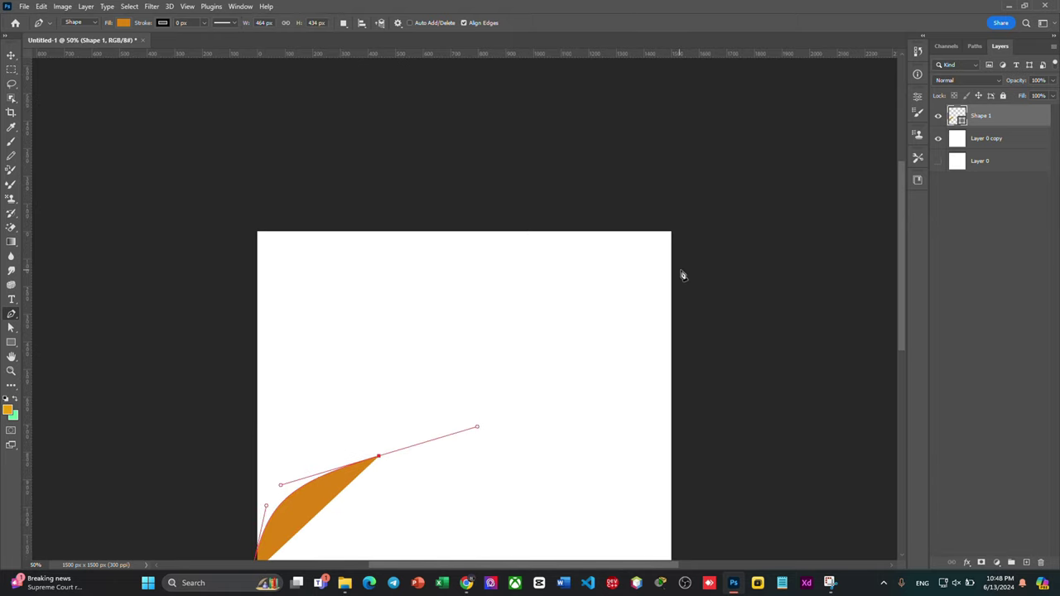
click(680, 274)
drag(682, 274, 719, 179)
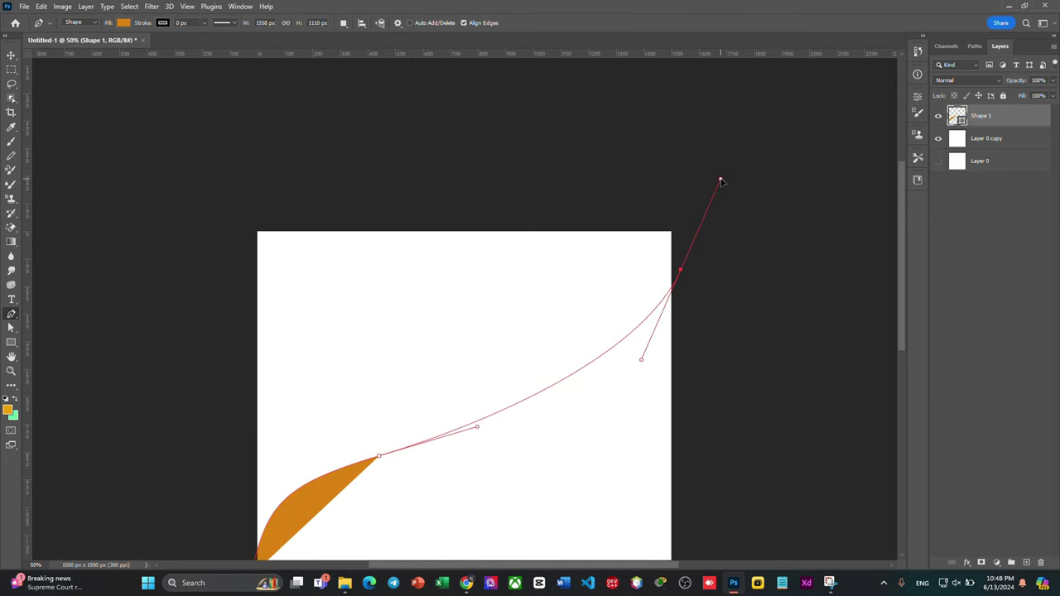
scroll(774, 340, down, 2)
scroll(774, 340, down, 5)
drag(778, 413, 727, 498)
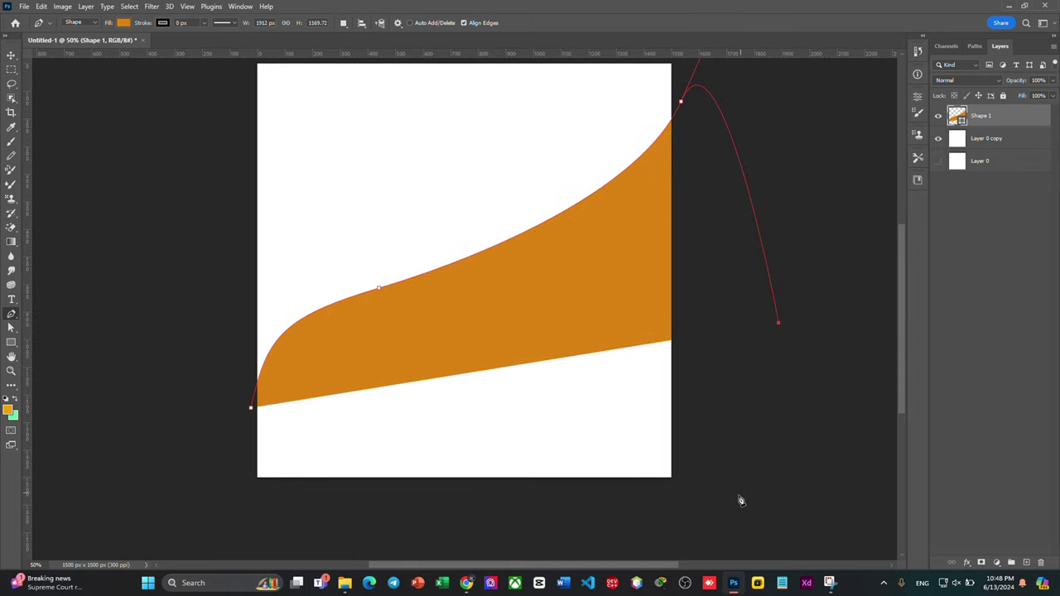
drag(469, 519, 207, 475)
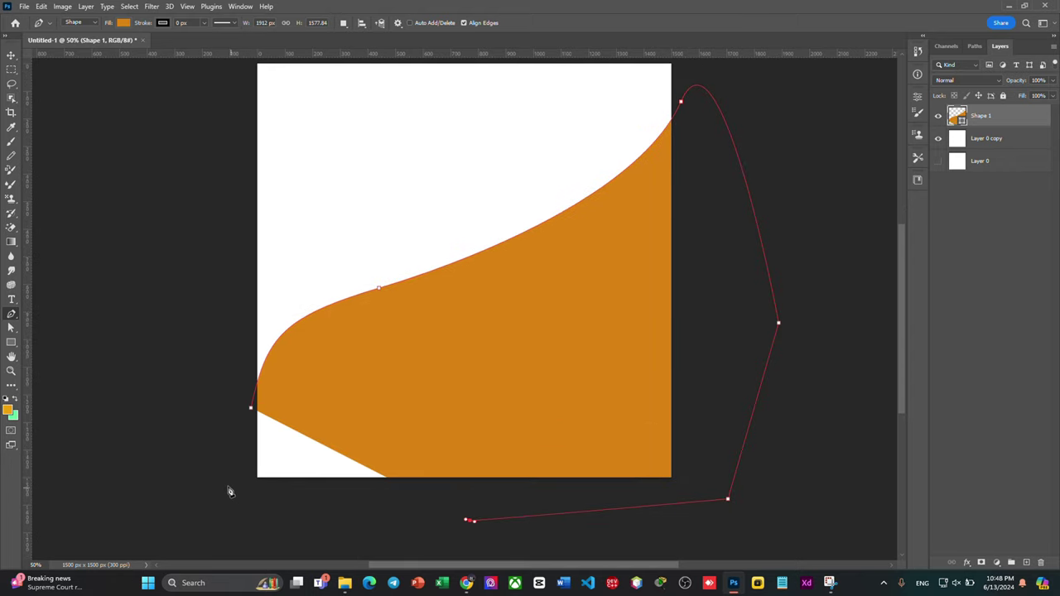
click(252, 409)
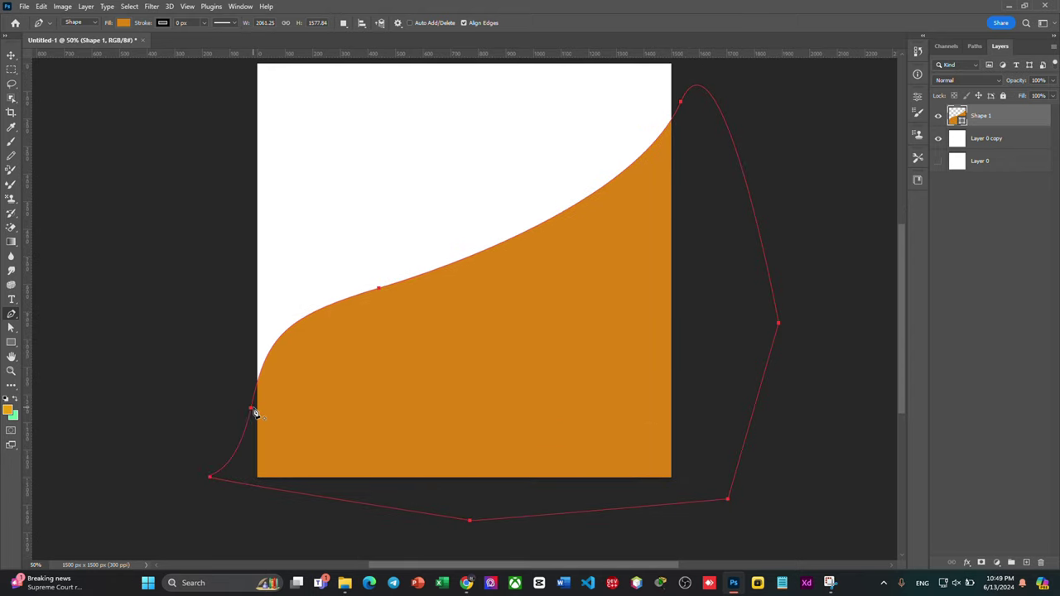
Move Shape 1 down about 66 px
click(11, 55)
click(963, 308)
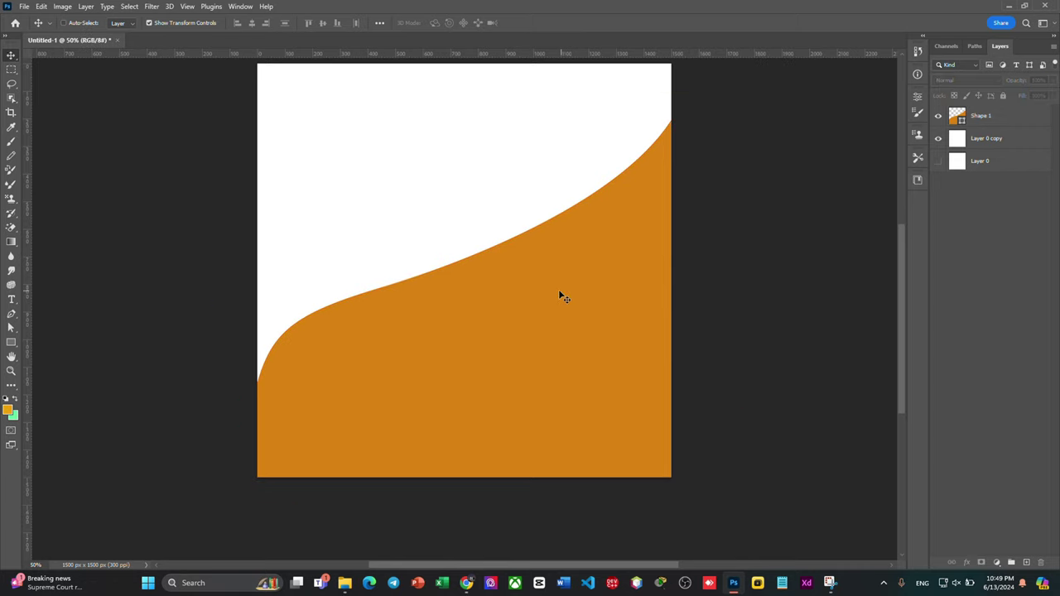
scroll(560, 297, up, 2)
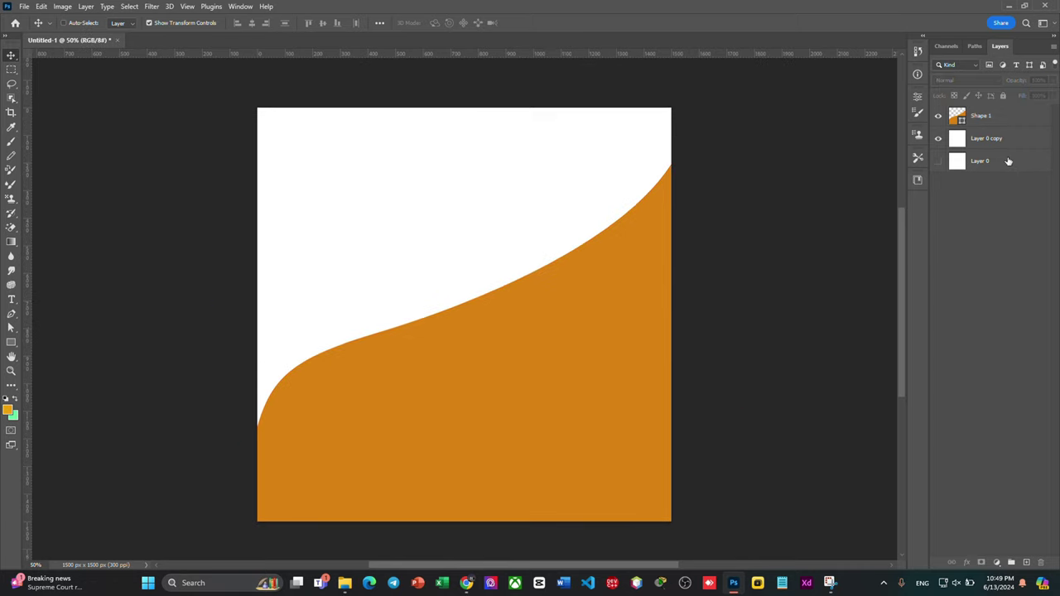
click(1012, 115)
drag(598, 298, 596, 321)
click(1030, 280)
scroll(795, 224, down, 2)
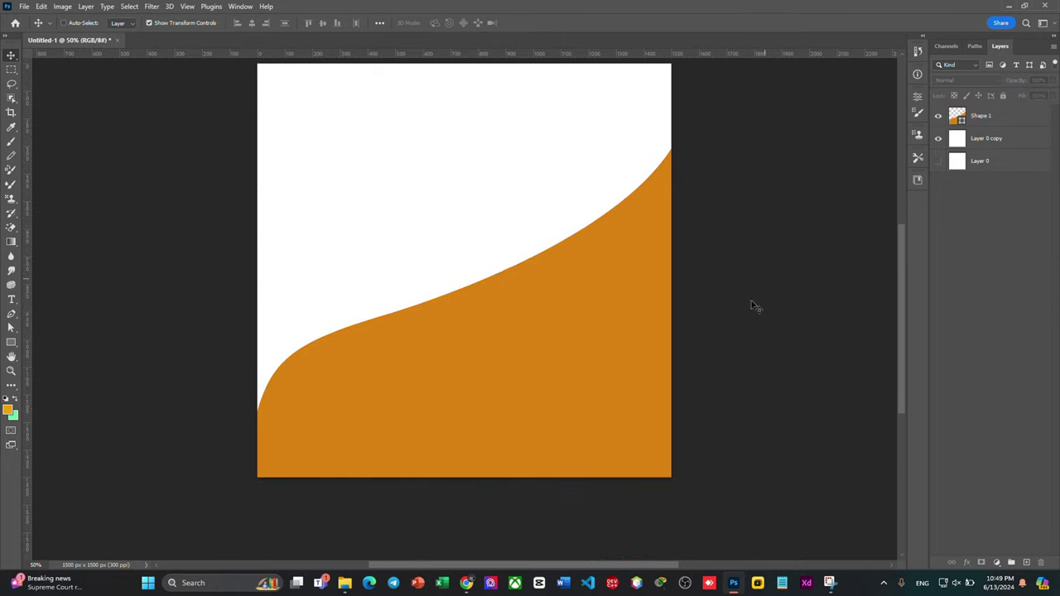
Place the pngwing.com (8) salad plate image onto the canvas from the Food folder
click(344, 583)
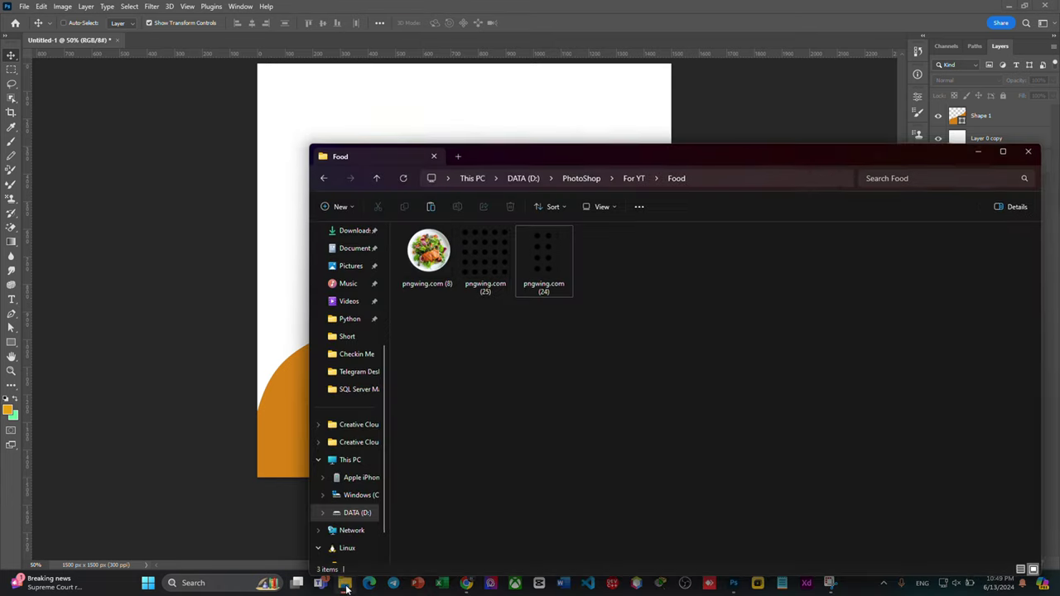
drag(648, 161, 993, 131)
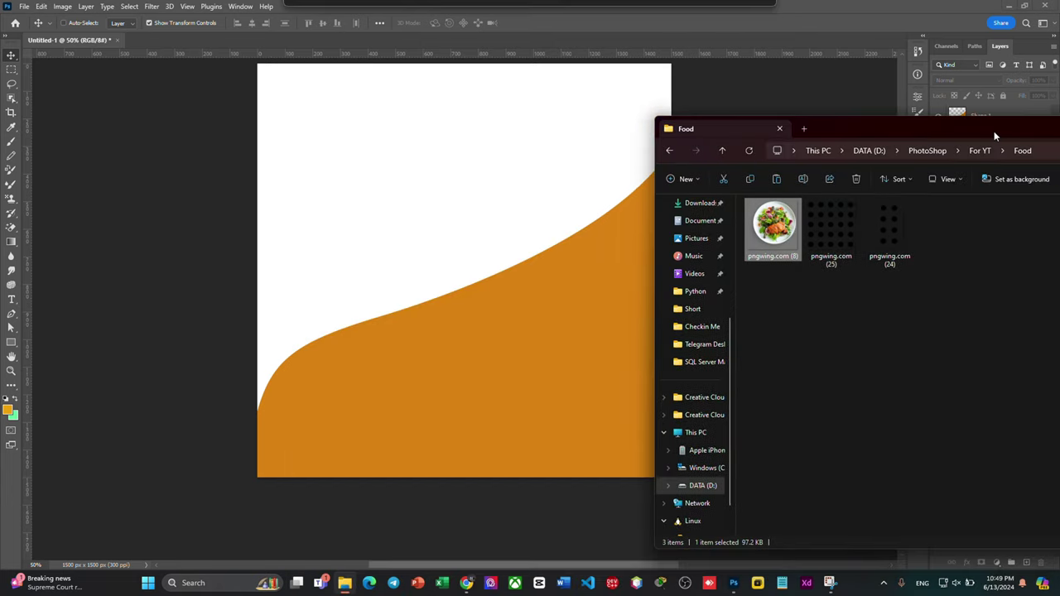
drag(769, 236, 438, 266)
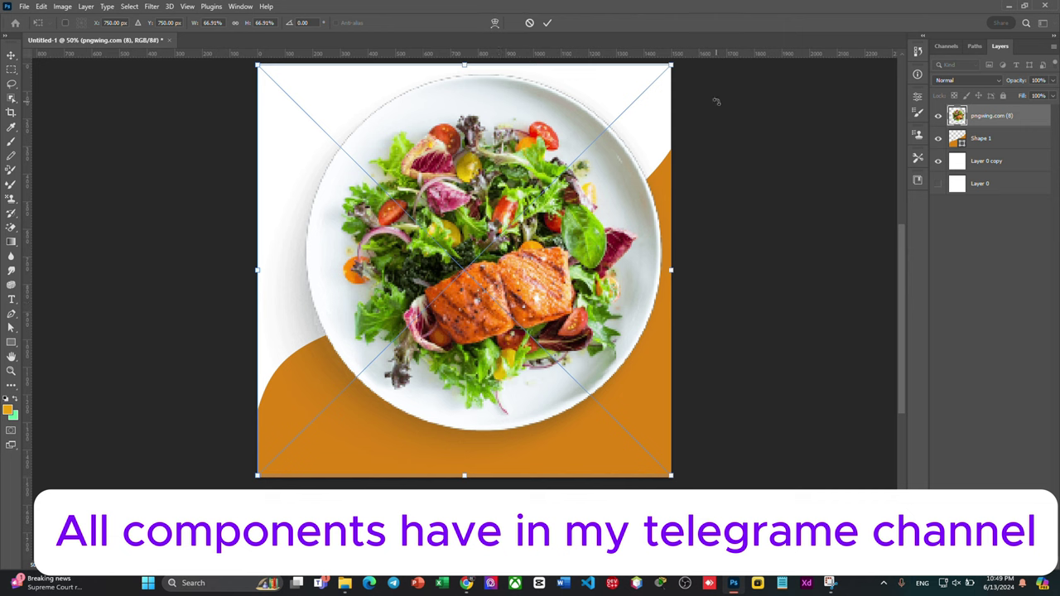
key(Return)
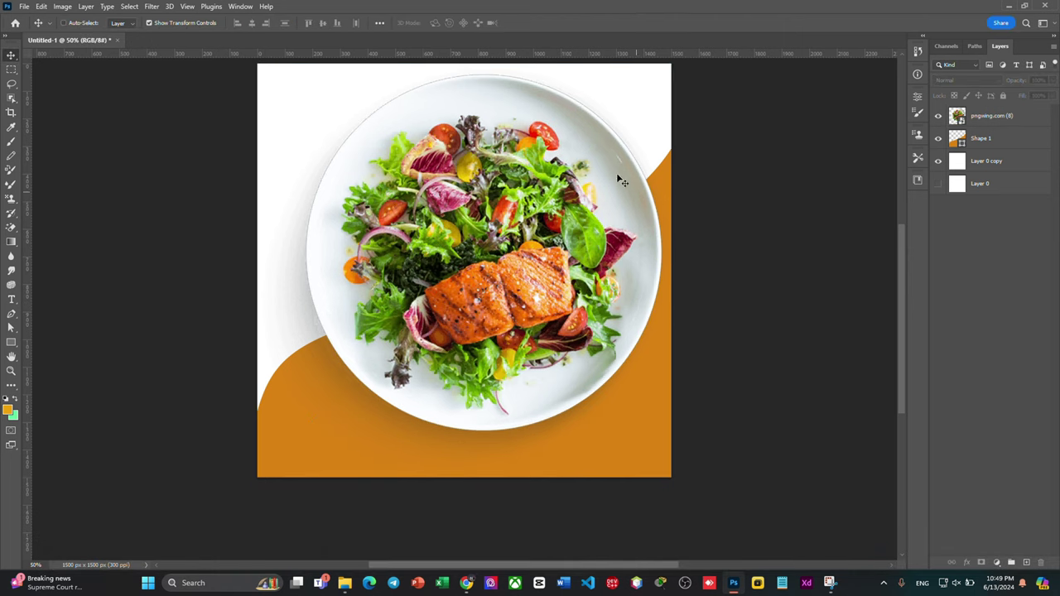
Scale the salad plate to about 38% and centre it on the canvas
click(1008, 117)
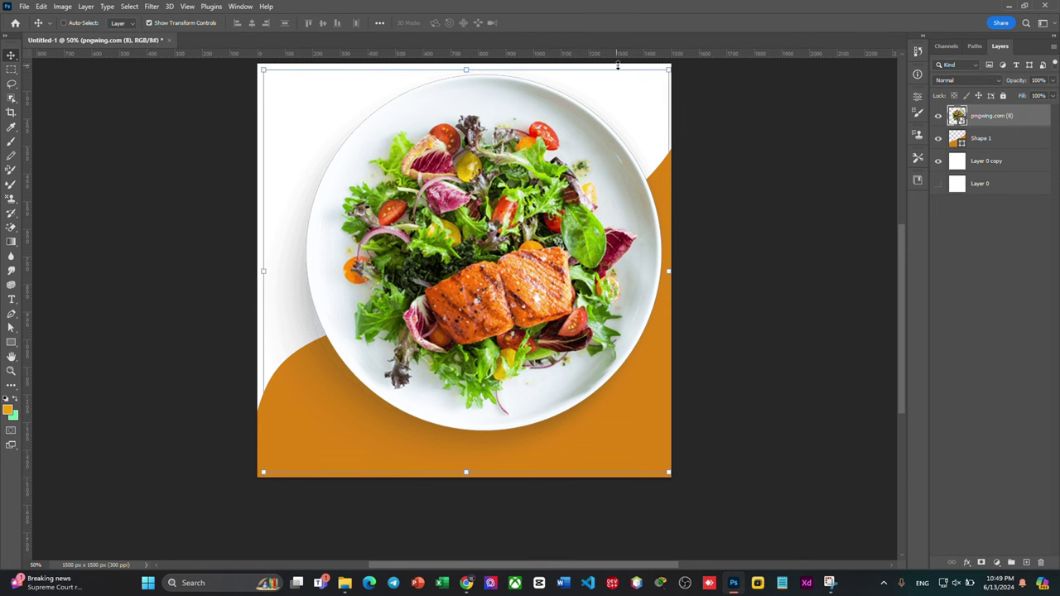
drag(669, 73, 492, 244)
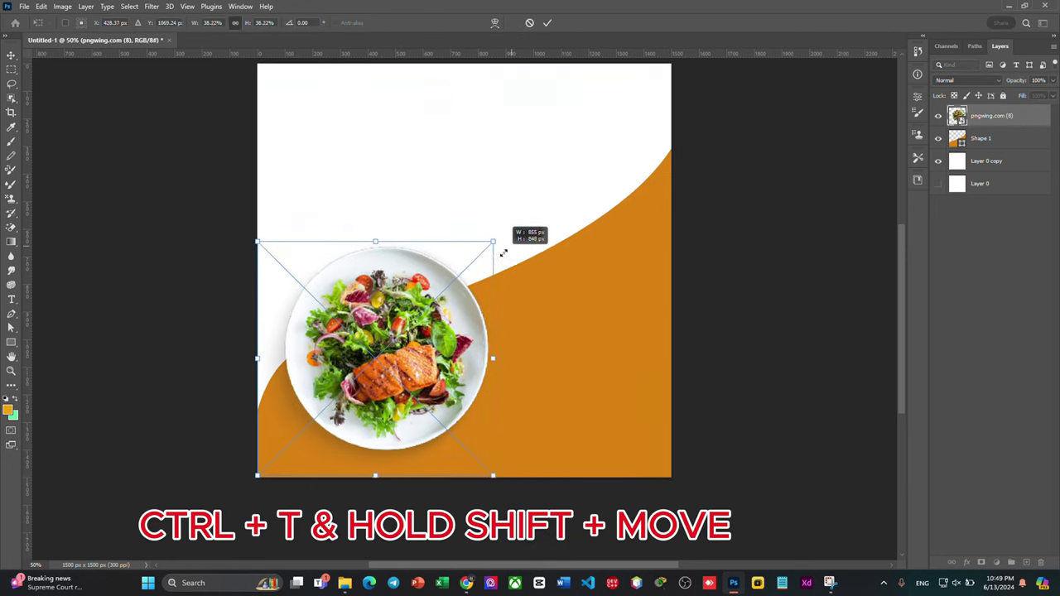
drag(374, 359, 453, 283)
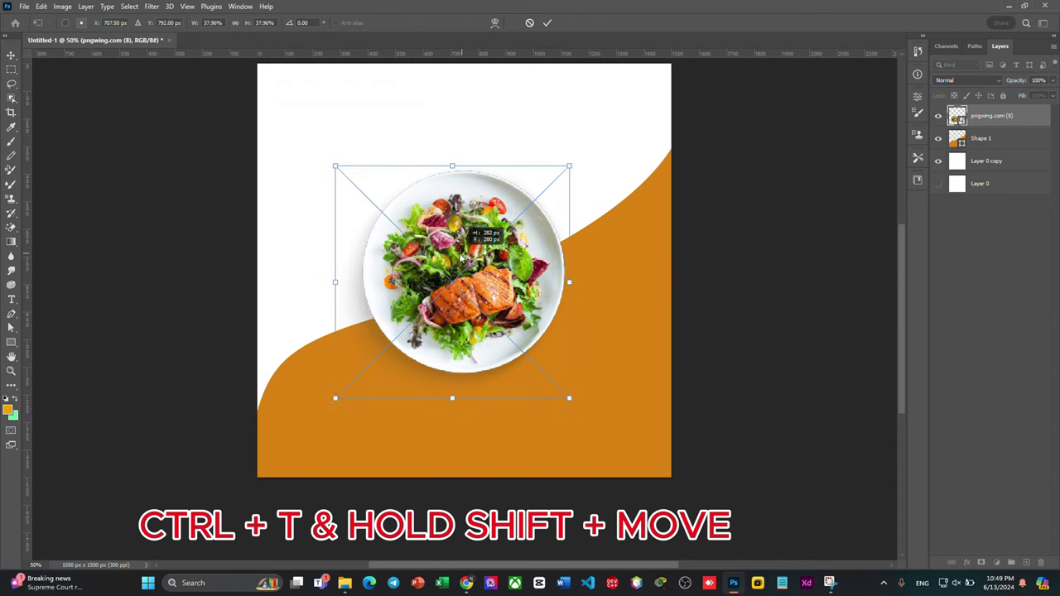
click(939, 272)
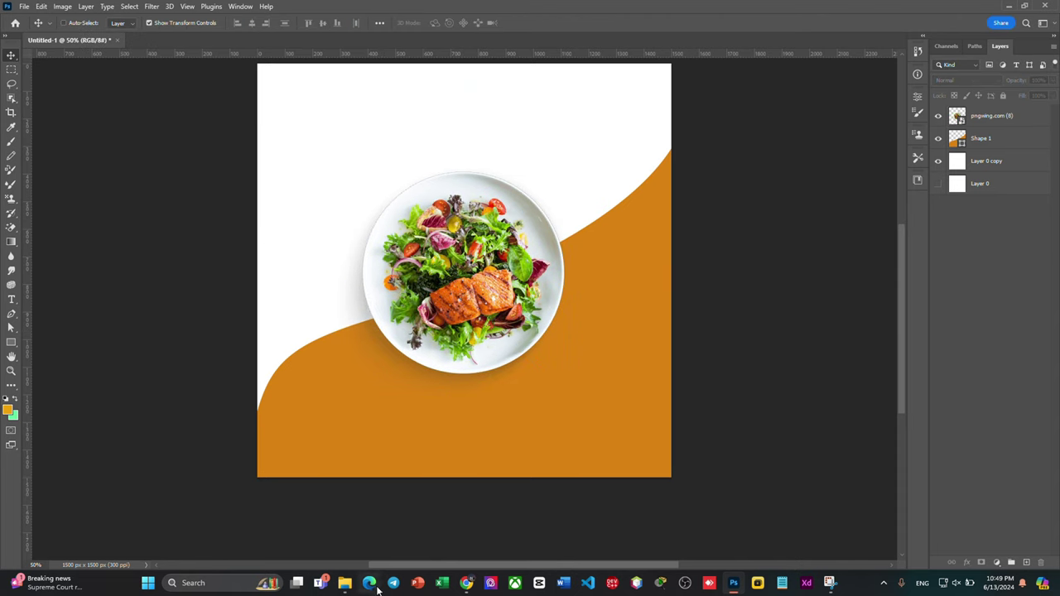
Place the pngwing.com (25) dot grid and shrink it into the top-left corner
click(344, 583)
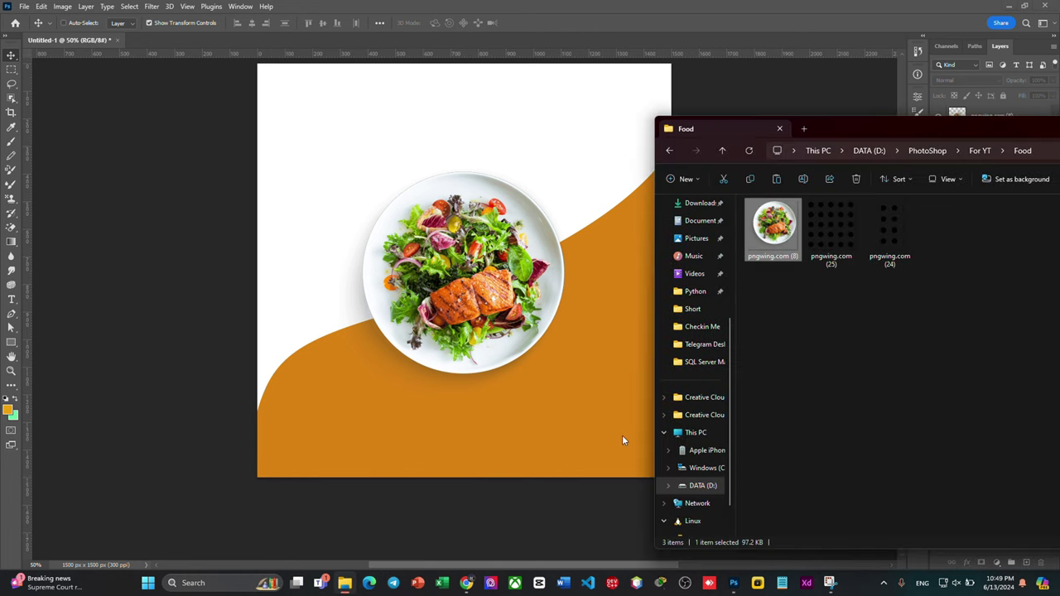
drag(832, 228, 293, 125)
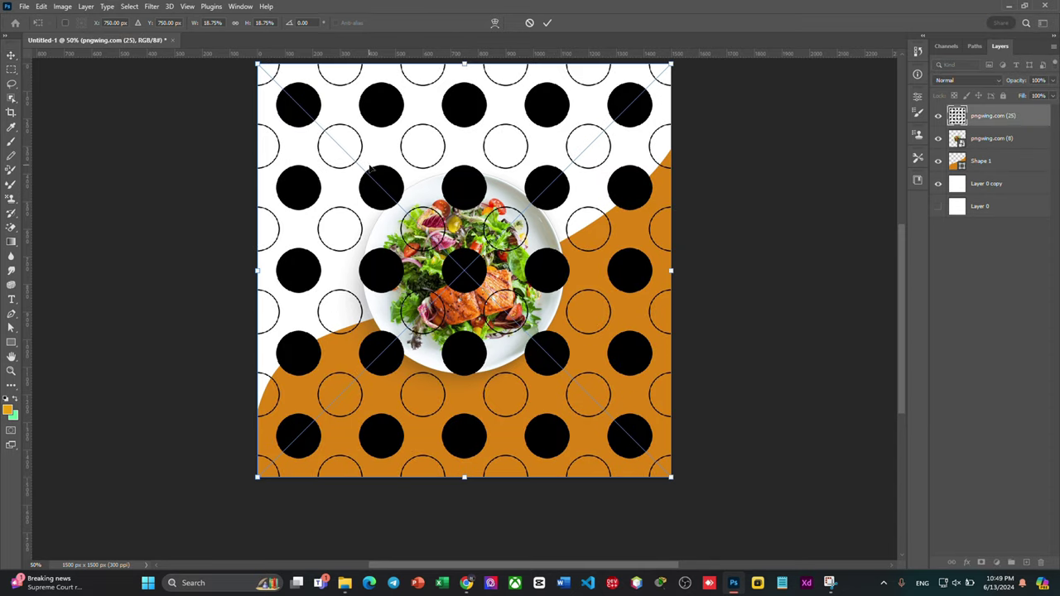
mouse_move(672, 480)
mouse_down()
mouse_move(667, 452)
mouse_move(423, 245)
mouse_move(297, 117)
mouse_up()
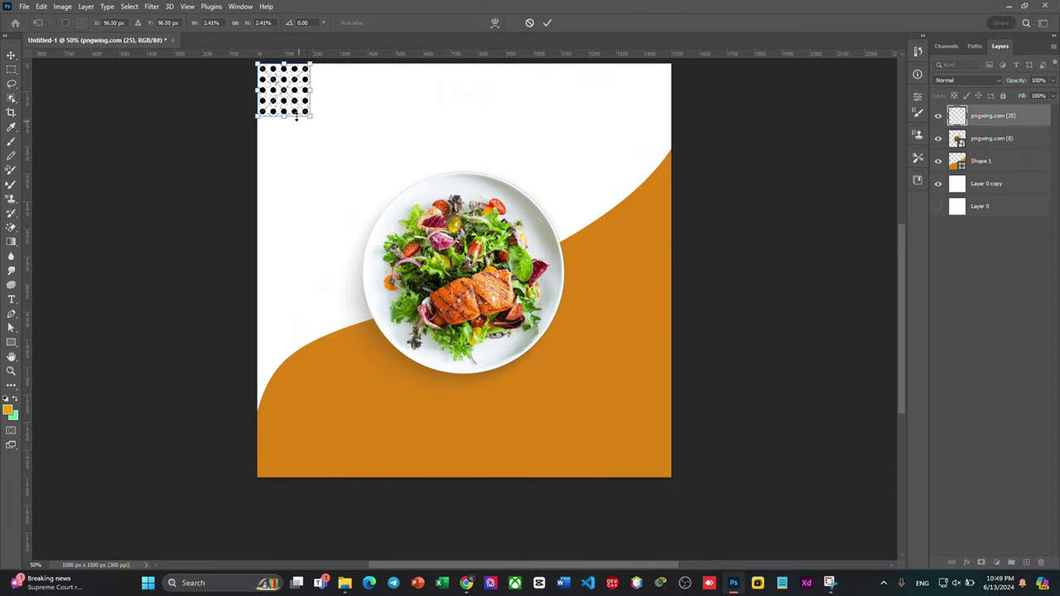
key(Return)
click(989, 310)
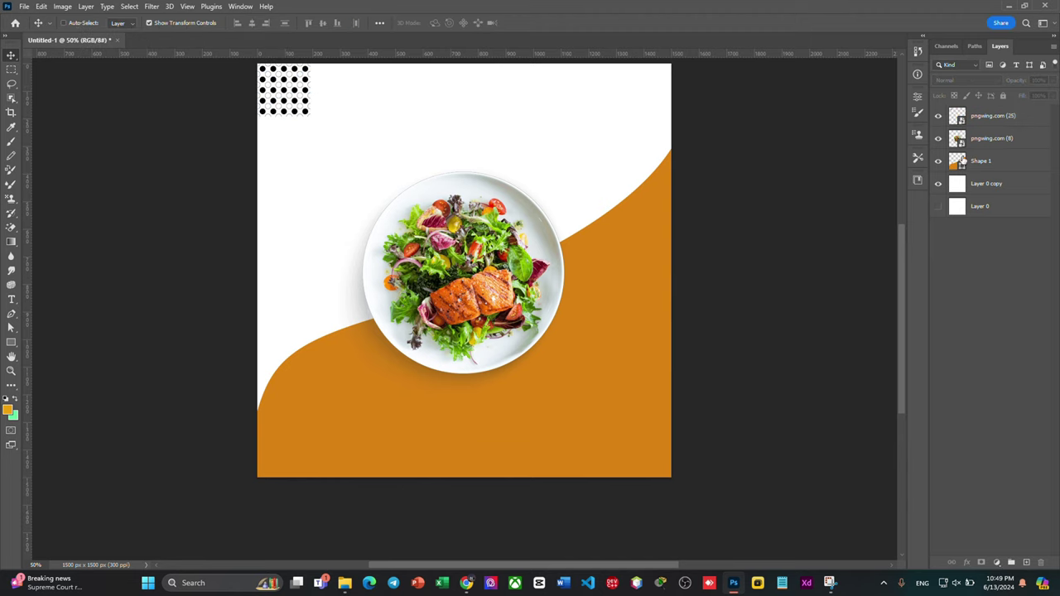
click(978, 123)
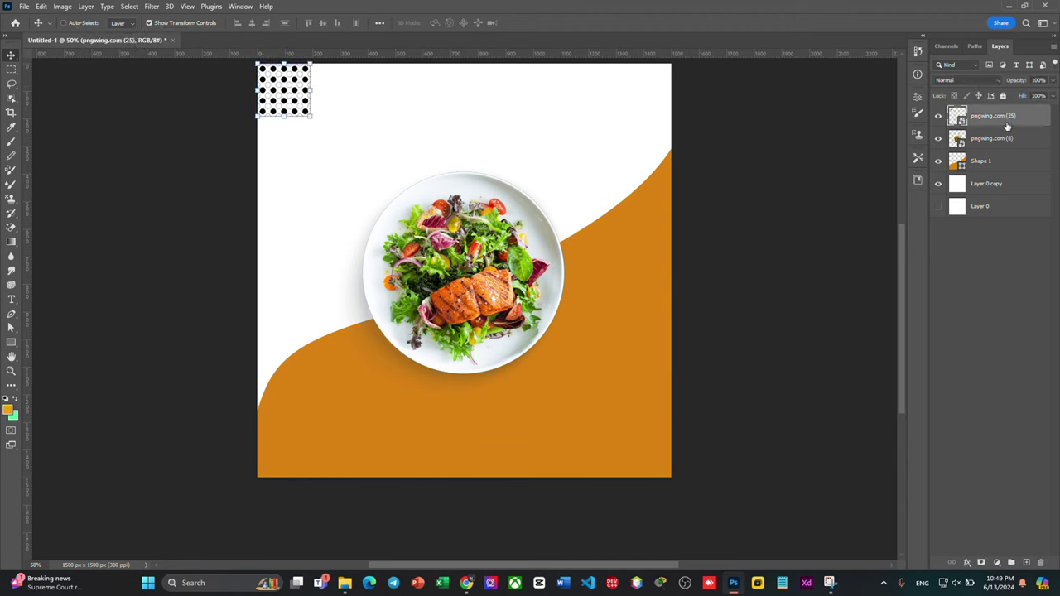
Give the corner dot grid a Color Overlay using the wave's orange #da8313
click(966, 562)
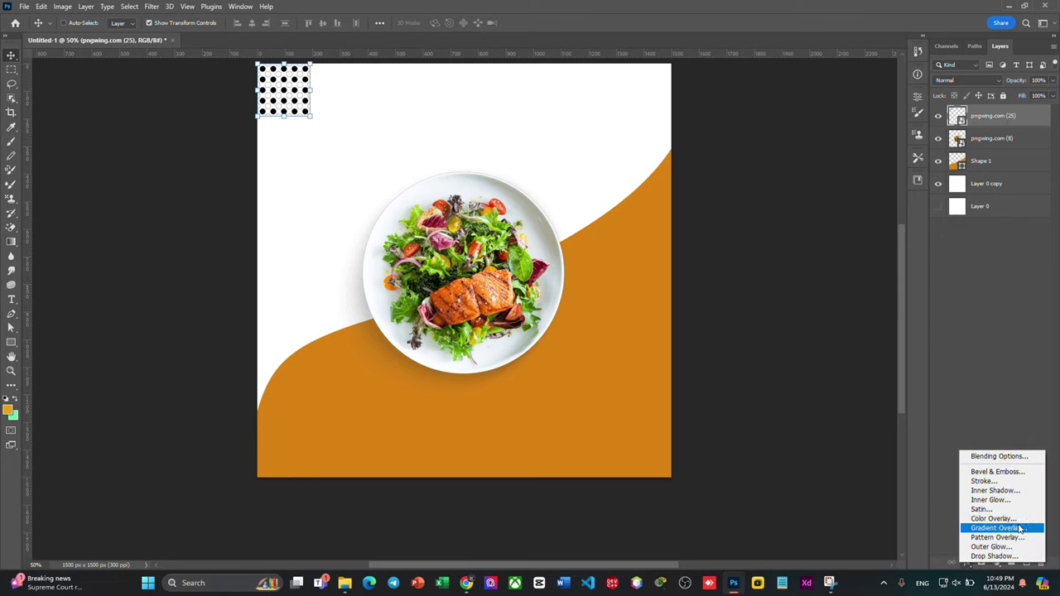
click(993, 518)
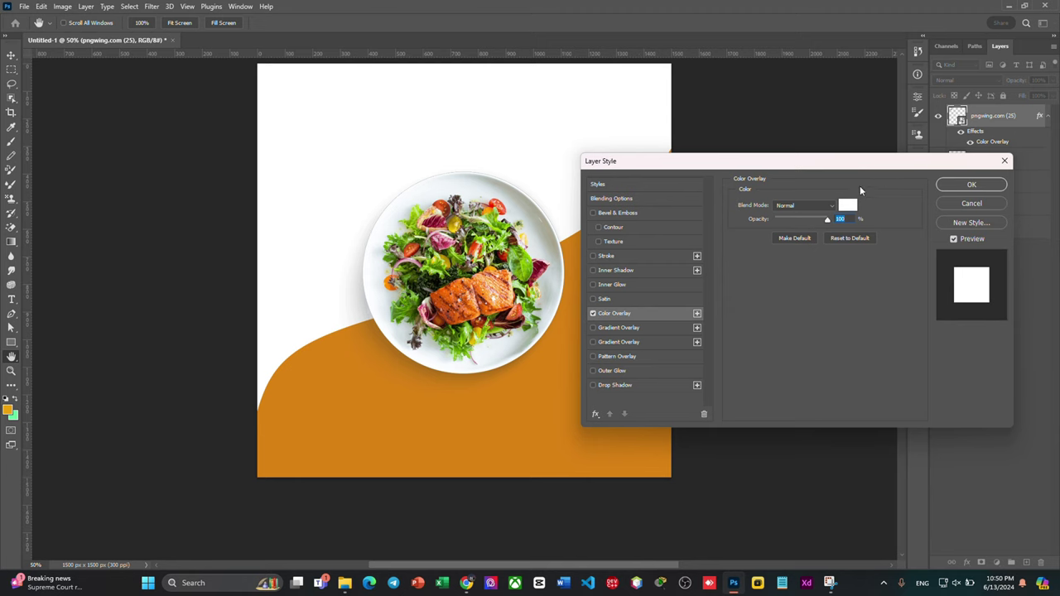
click(852, 208)
click(550, 365)
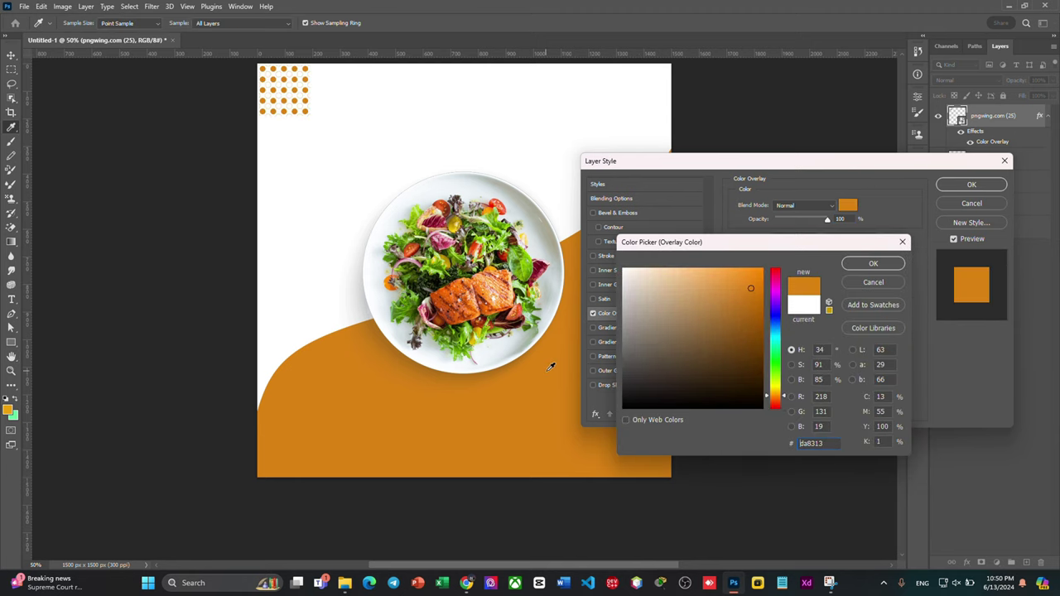
click(873, 263)
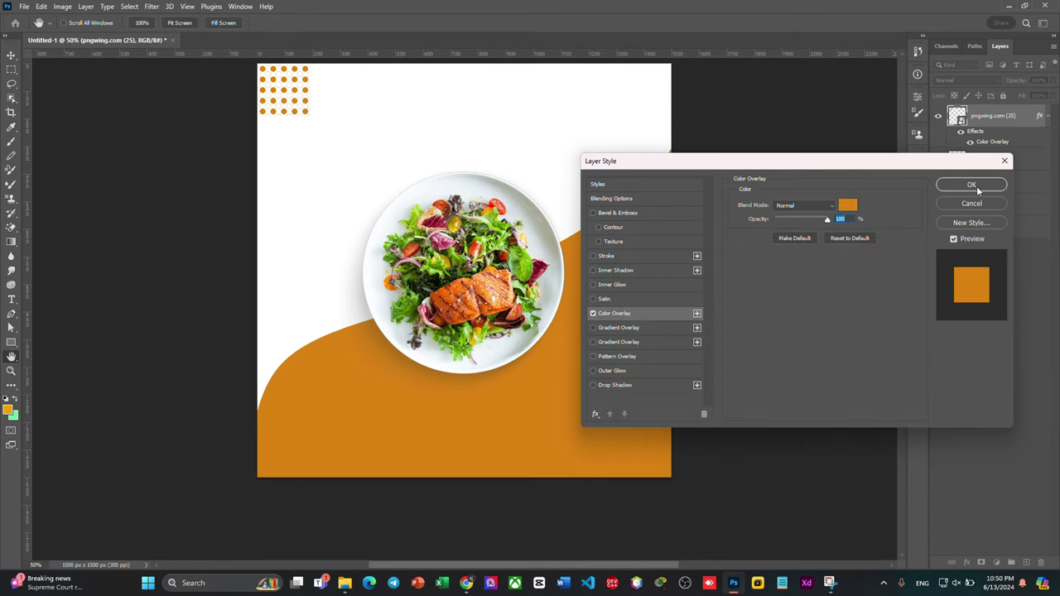
click(972, 185)
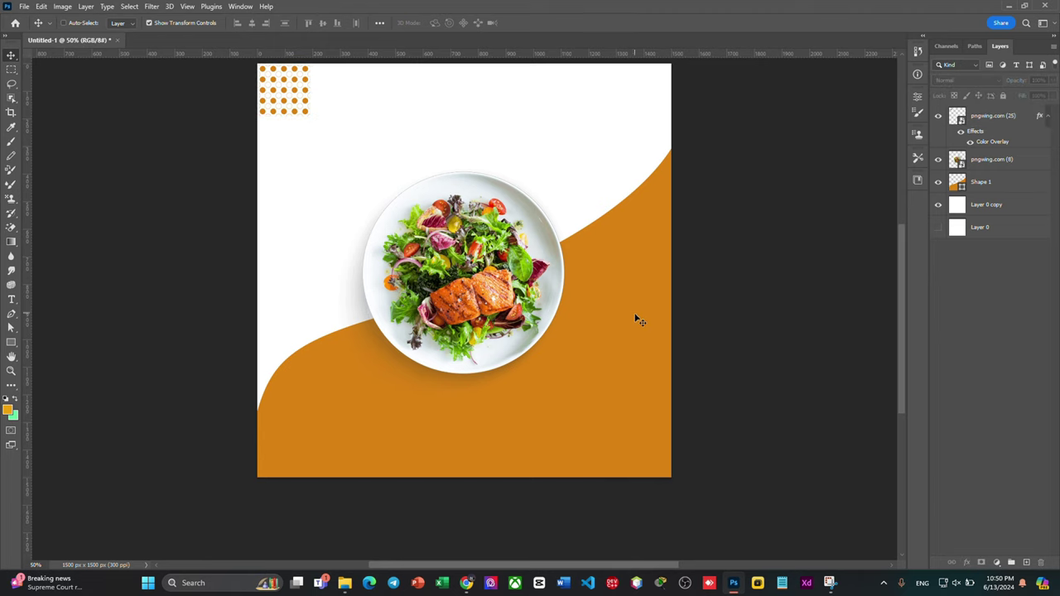
Drag the pngwing.com (24) dots image from the Food folder onto the post
click(346, 584)
click(876, 242)
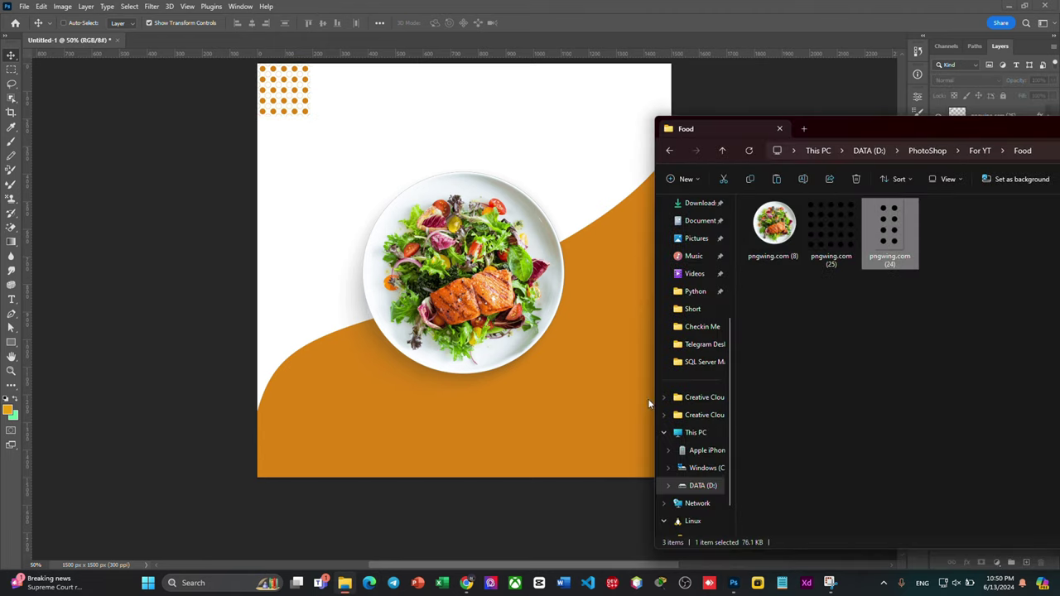
drag(650, 403, 595, 387)
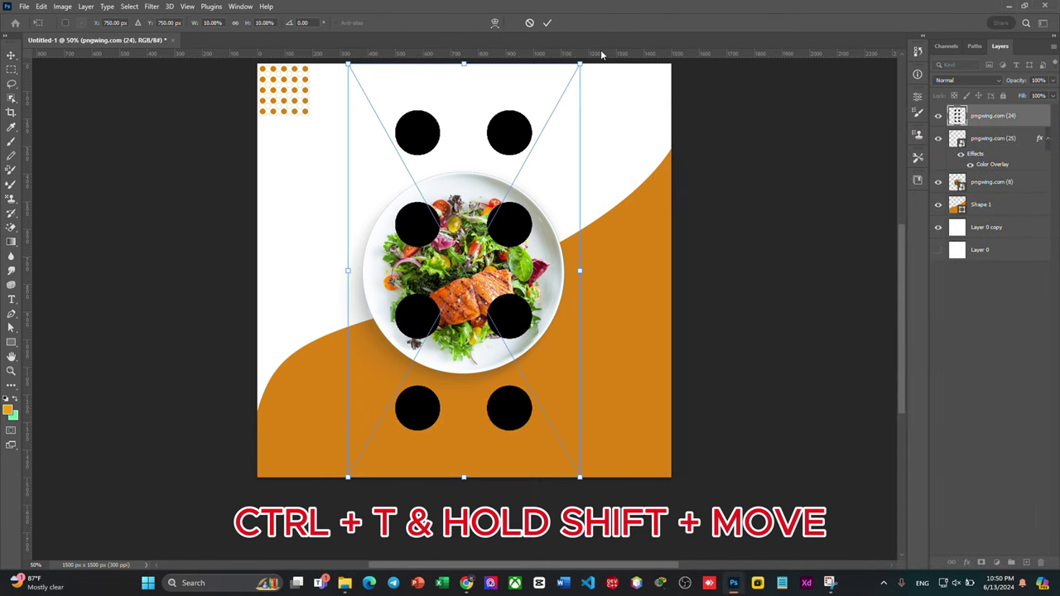
Shrink pngwing.com (24), rotate it 90°, and fit it into the bottom-right corner
drag(582, 62, 403, 374)
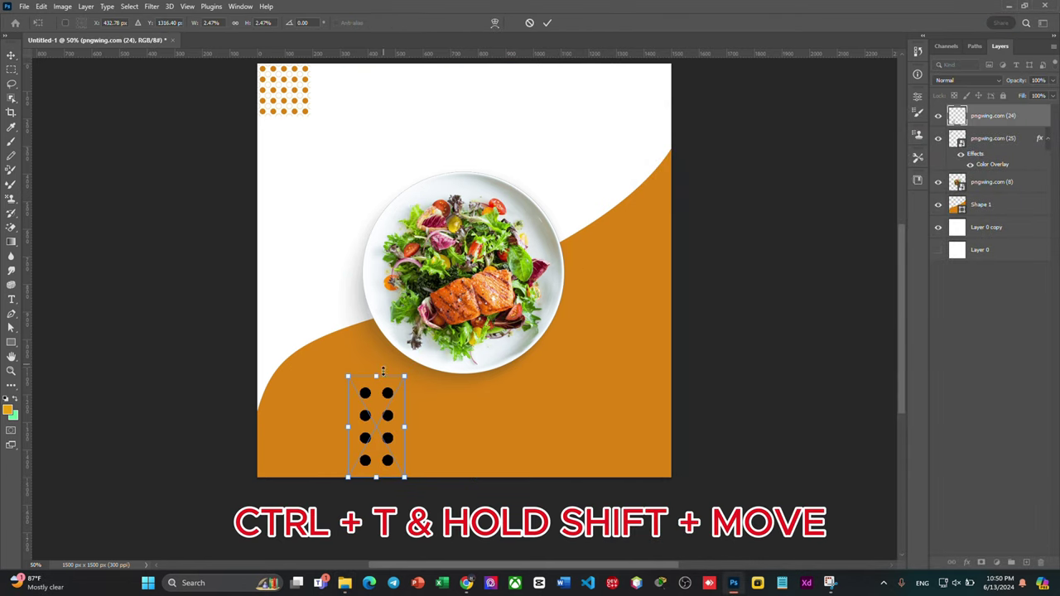
mouse_move(366, 427)
mouse_down()
mouse_move(583, 429)
mouse_move(617, 478)
mouse_move(595, 463)
mouse_up()
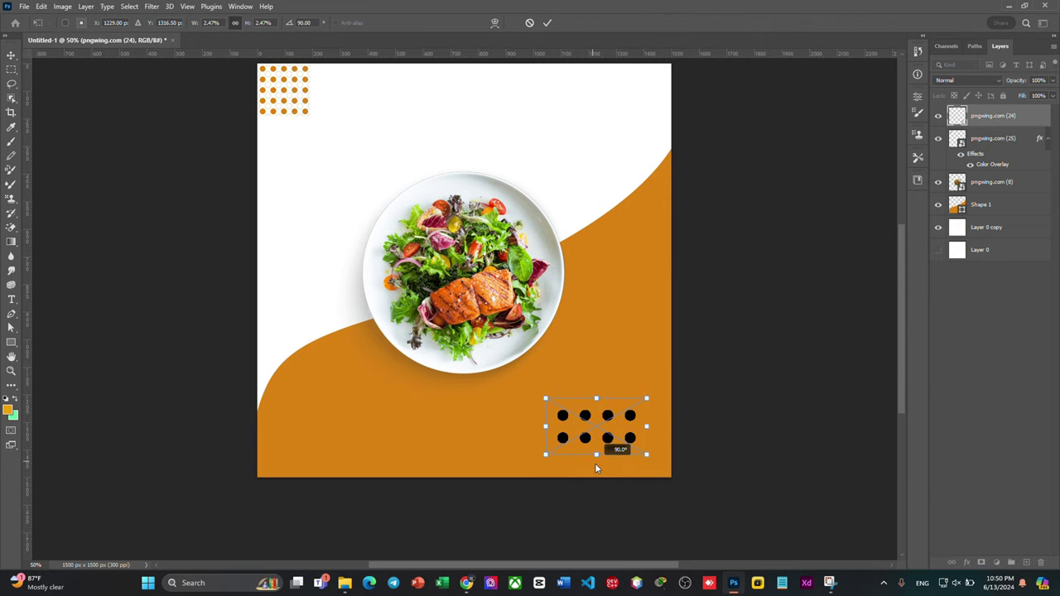
drag(600, 421, 624, 444)
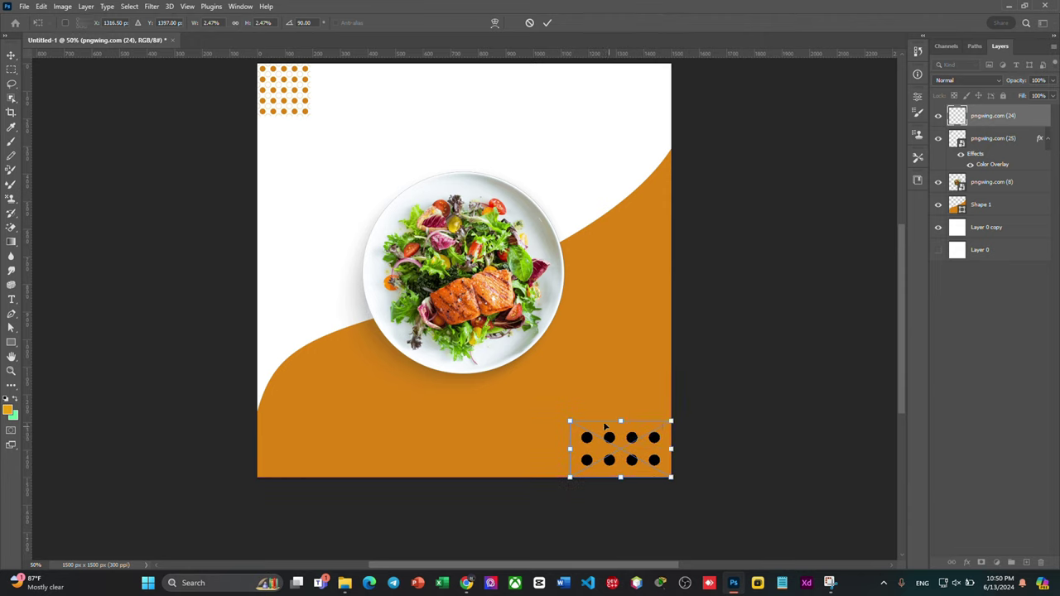
drag(569, 422, 623, 452)
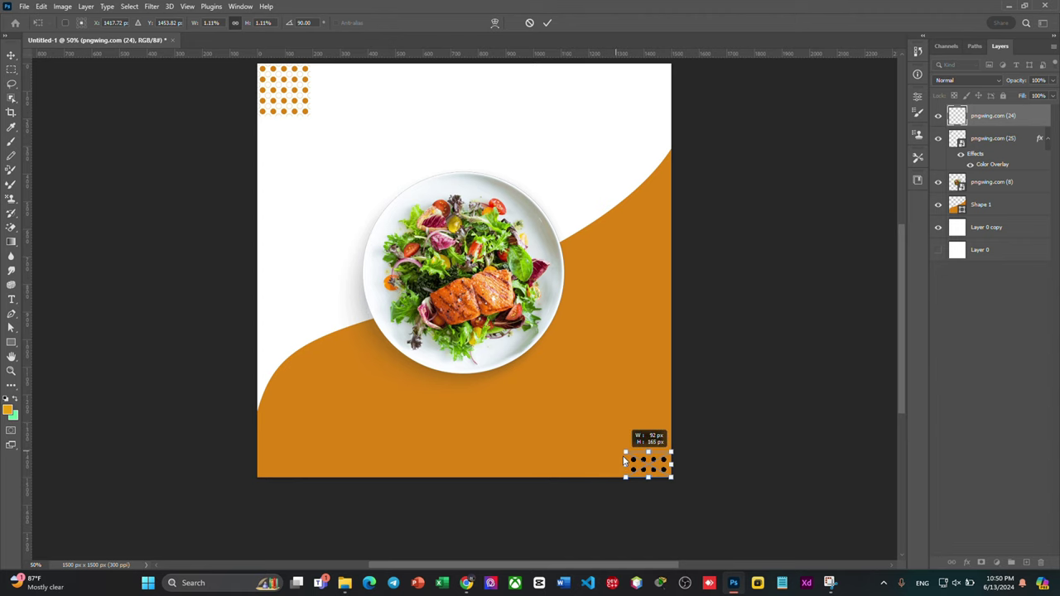
key(Return)
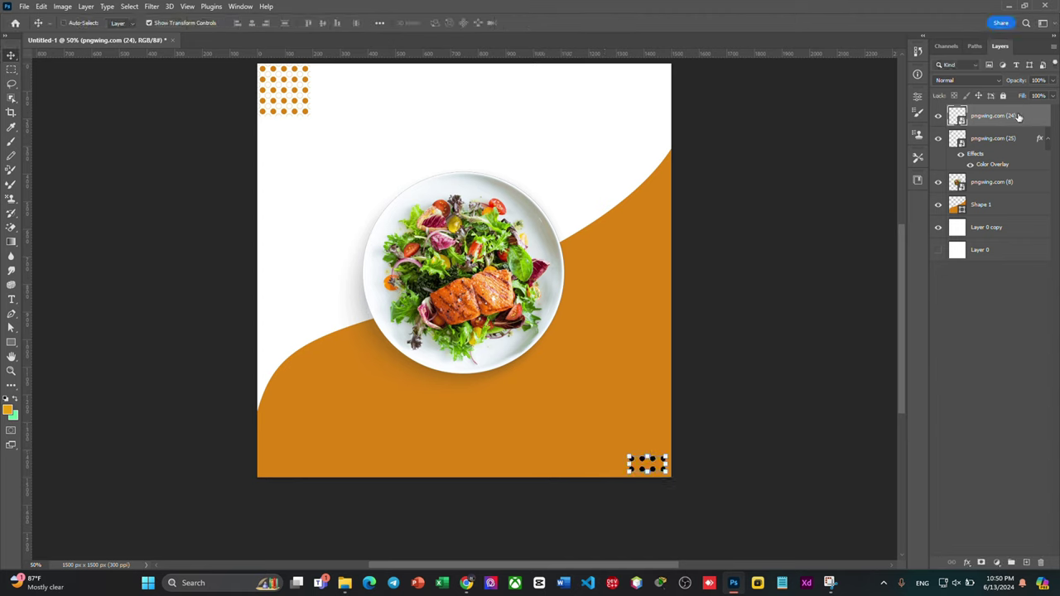
Recolour the bottom-right dots white (#ffffff) with a Color Overlay
click(965, 563)
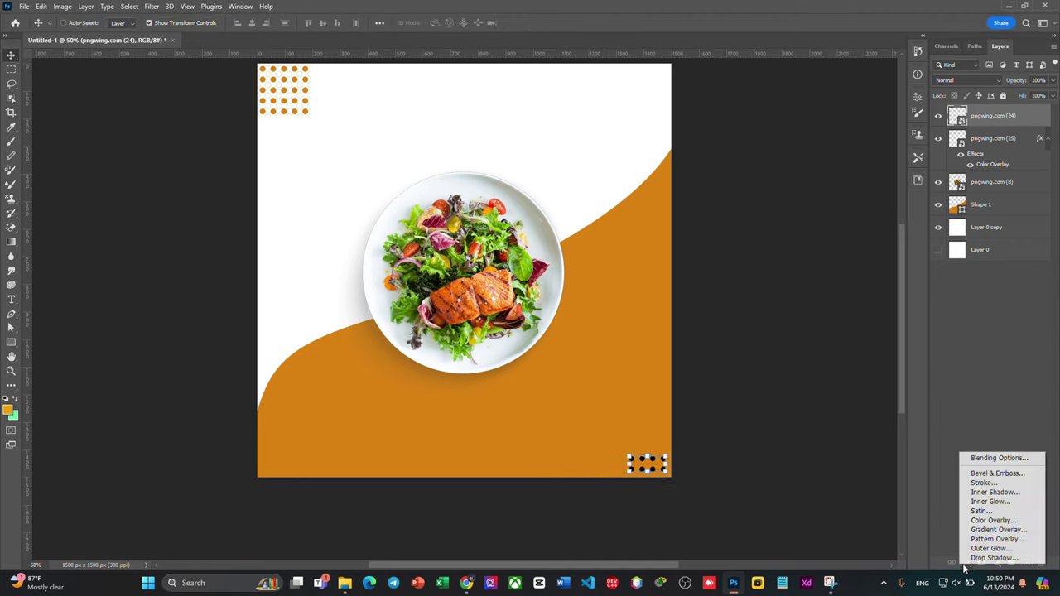
click(999, 521)
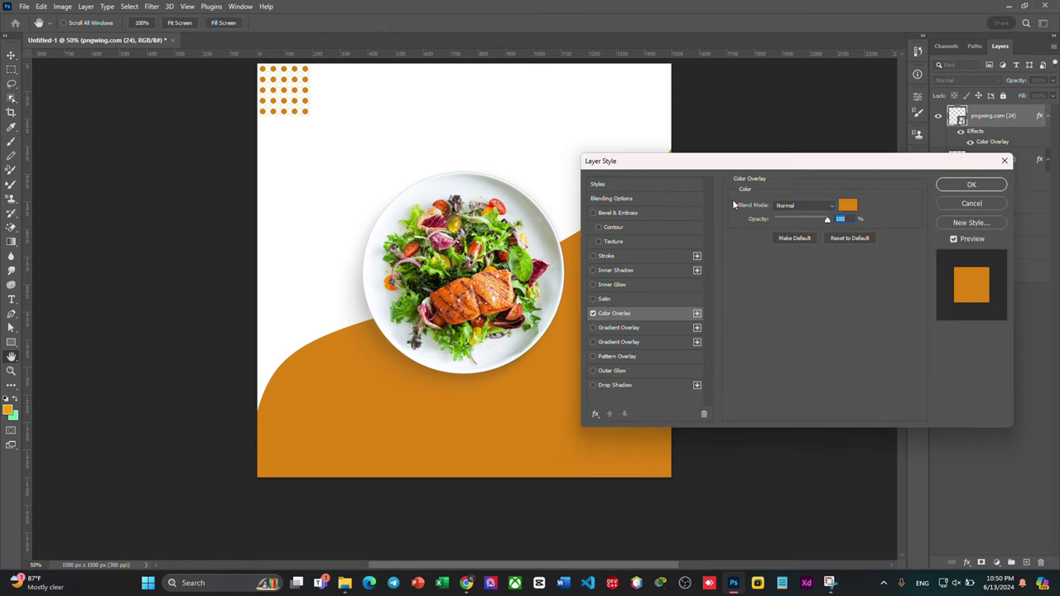
click(844, 208)
click(624, 271)
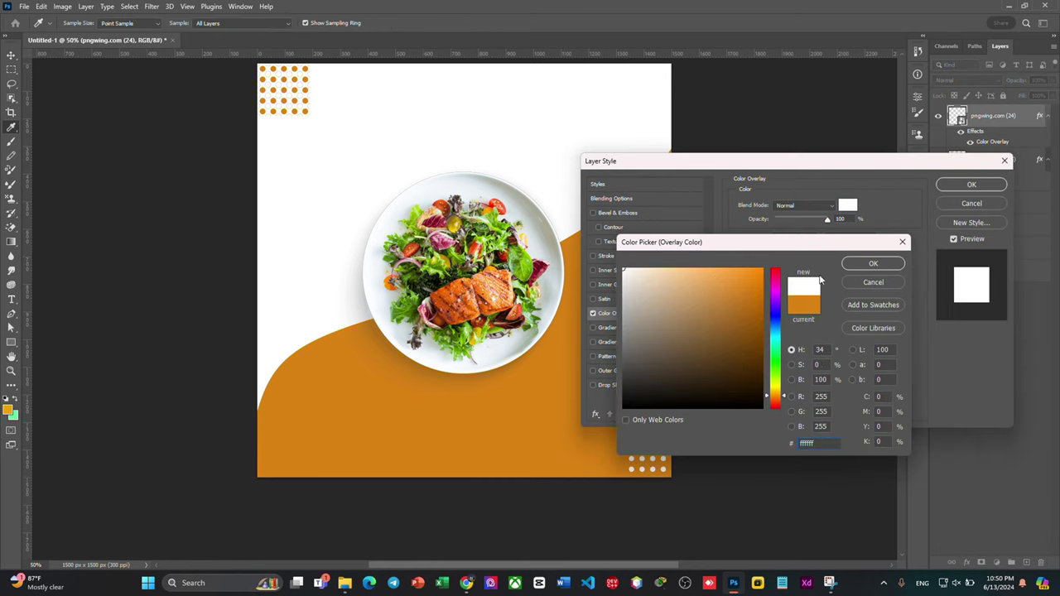
click(874, 265)
click(970, 184)
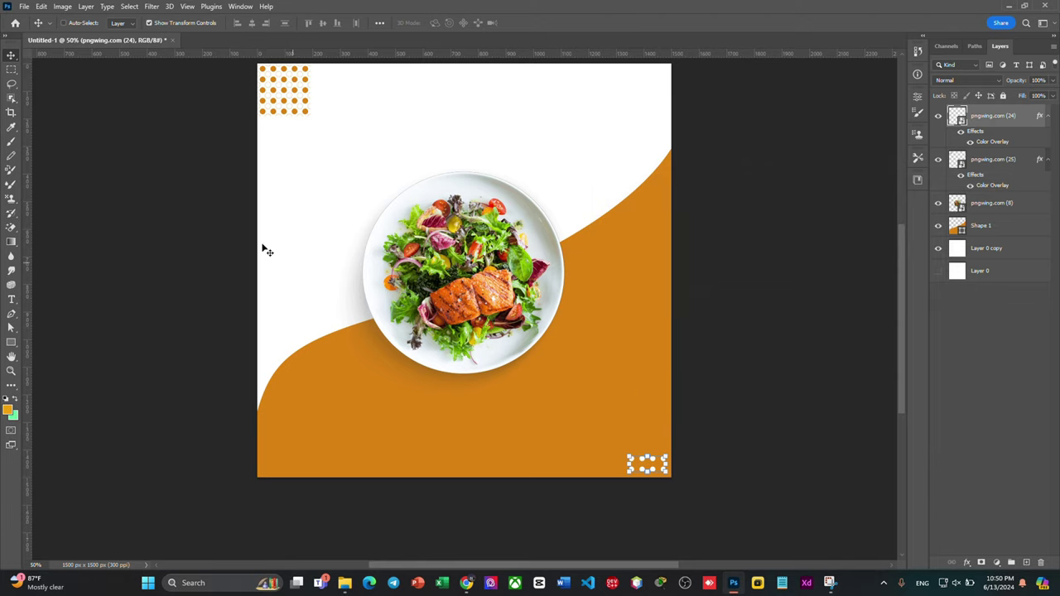
click(1000, 392)
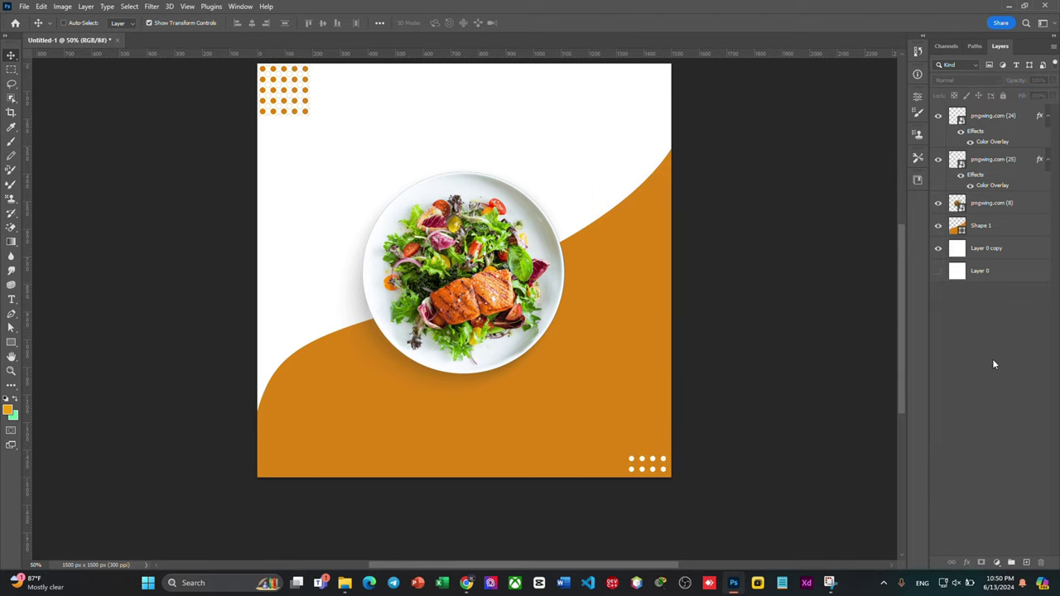
Drag the circle dot image from the Food folder onto the salad plate
scroll(802, 359, up, 1)
scroll(762, 351, up, 1)
scroll(729, 338, up, 1)
scroll(729, 338, down, 1)
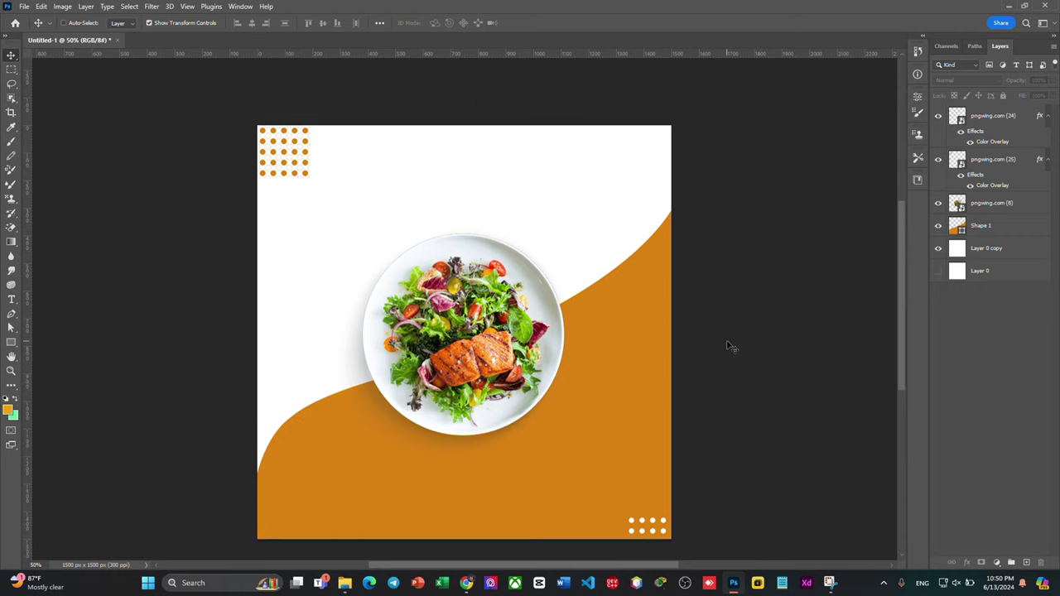
scroll(729, 340, down, 1)
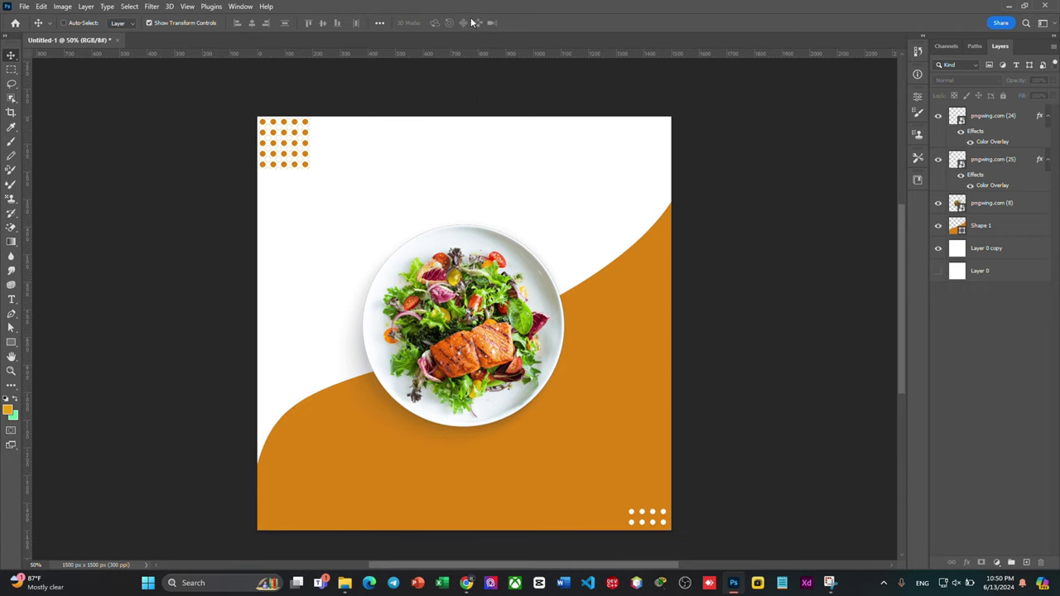
mouse_move(345, 583)
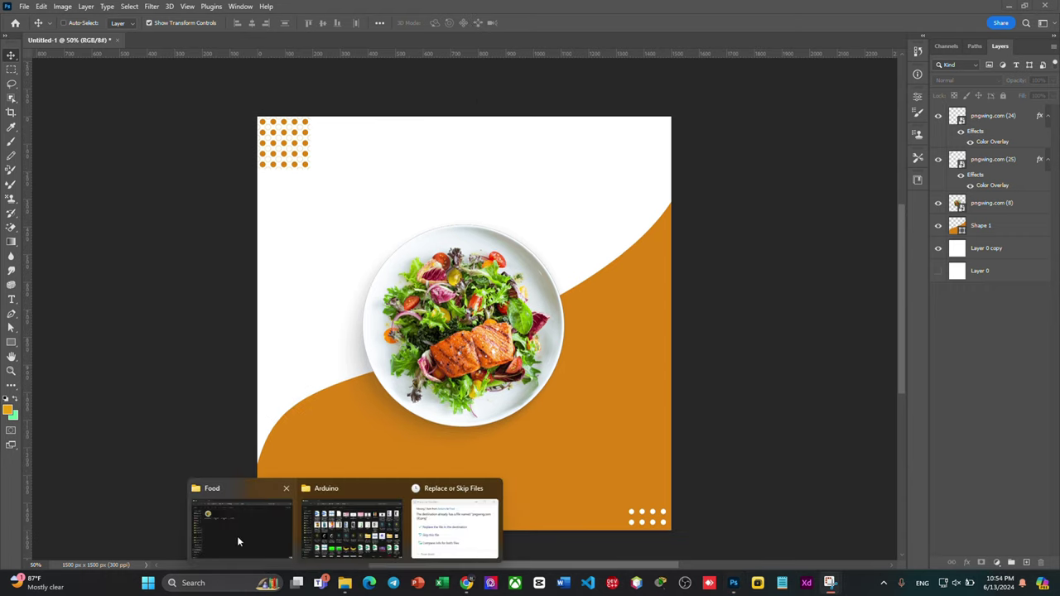
click(239, 534)
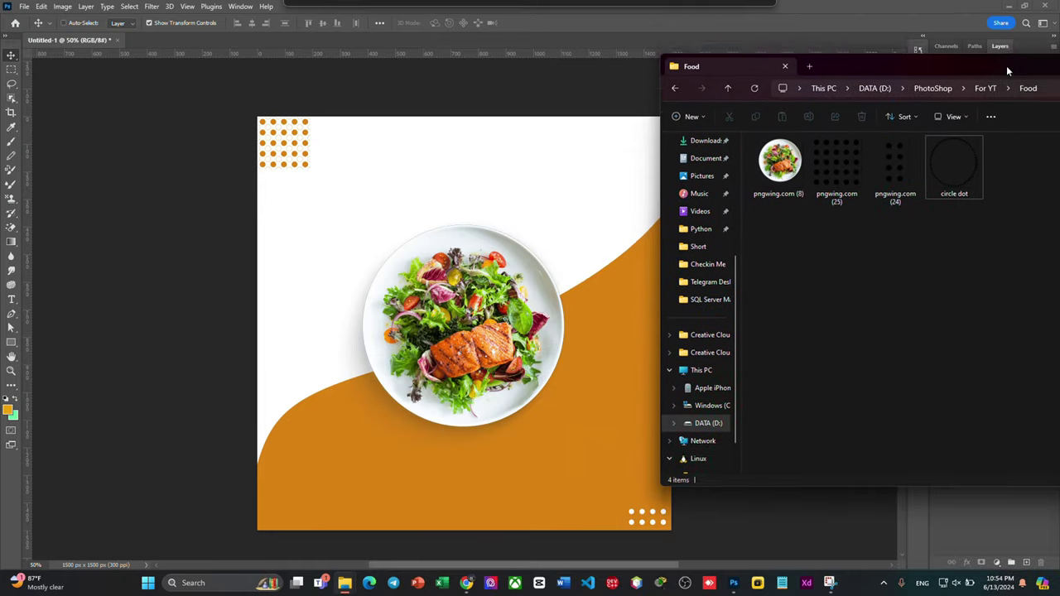
drag(731, 163, 1004, 118)
mouse_move(953, 211)
mouse_down()
mouse_move(445, 255)
mouse_move(415, 270)
mouse_up()
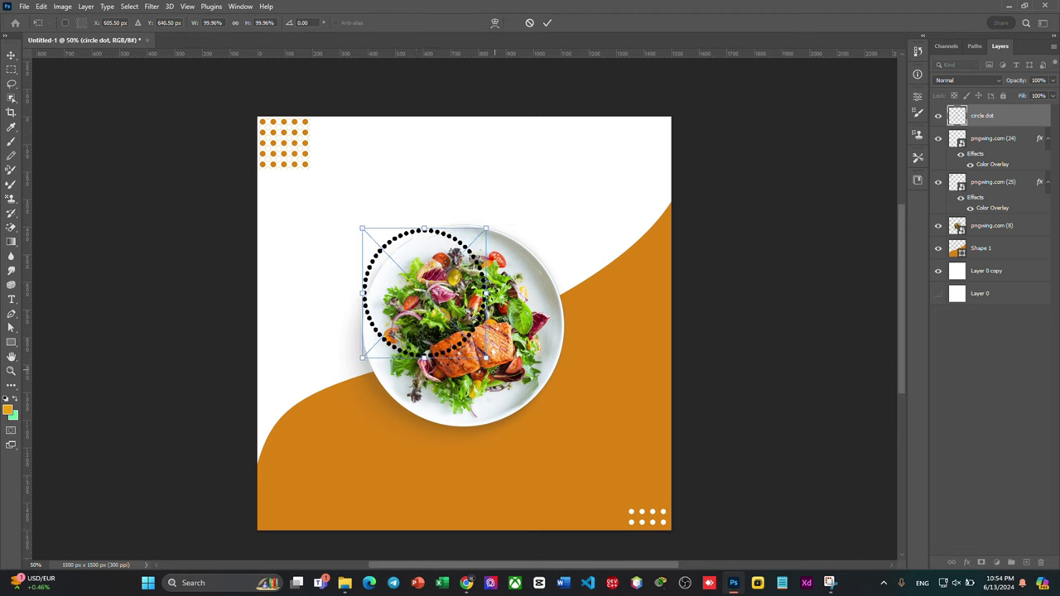
Centre the circle dot ring on the plate and enlarge it to about 176%
drag(487, 359, 576, 436)
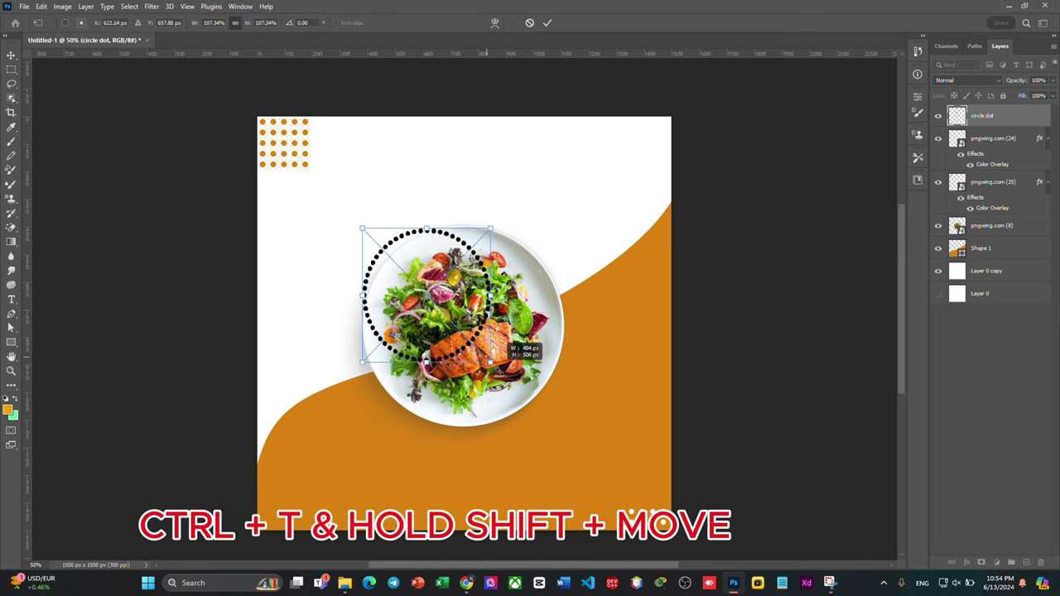
drag(522, 390, 520, 380)
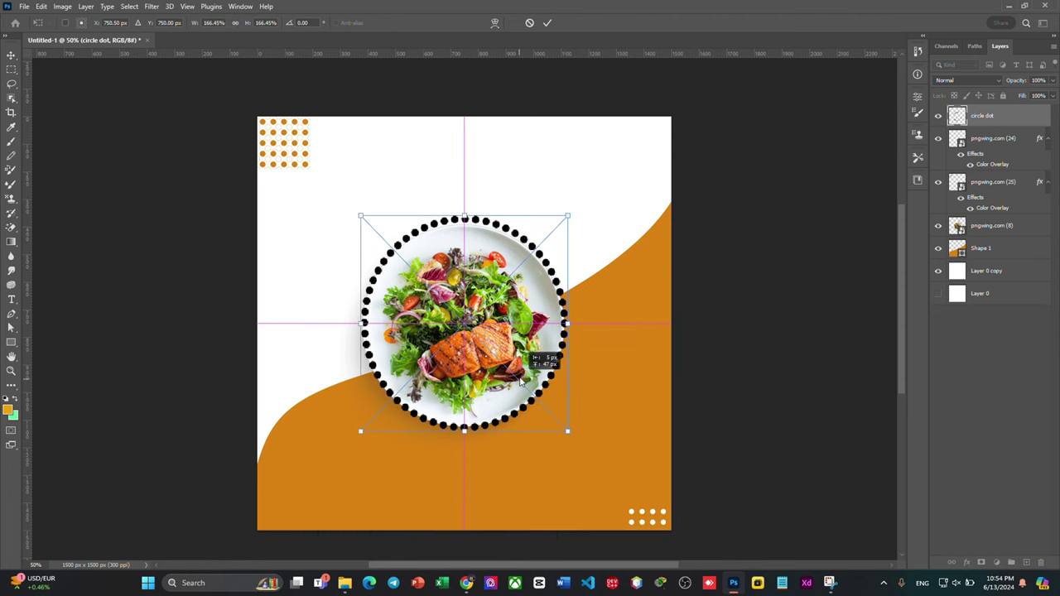
drag(570, 432, 580, 443)
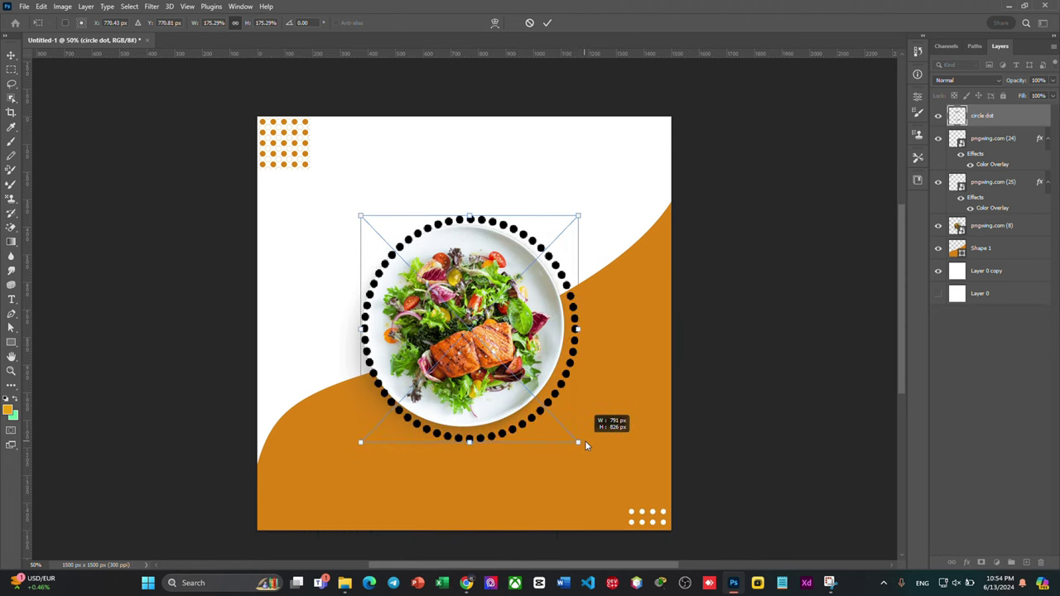
drag(570, 363, 568, 362)
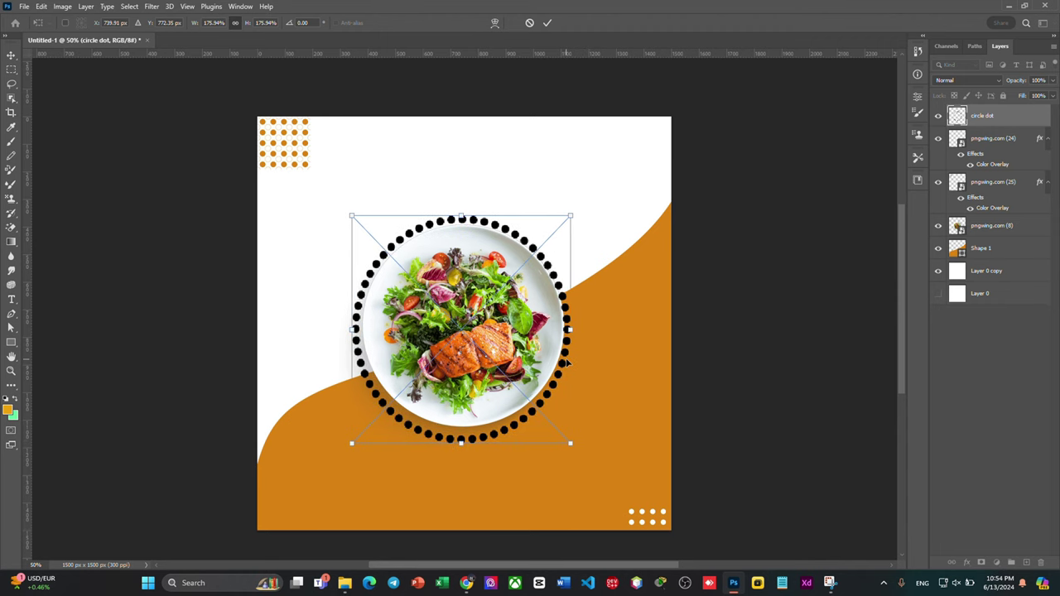
key(Up)
key(Up)
key(Up)
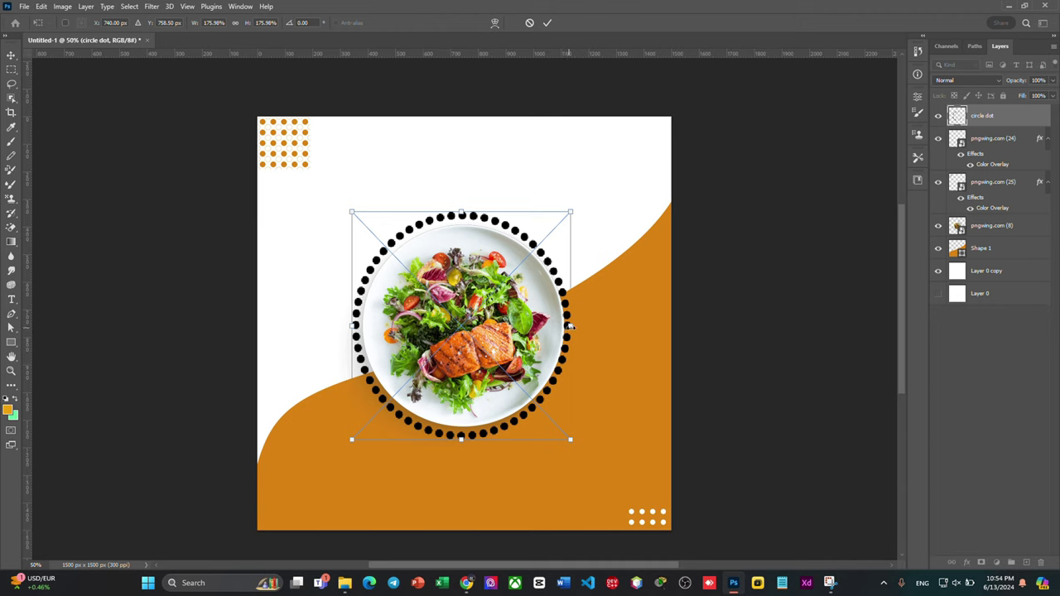
drag(570, 326, 575, 332)
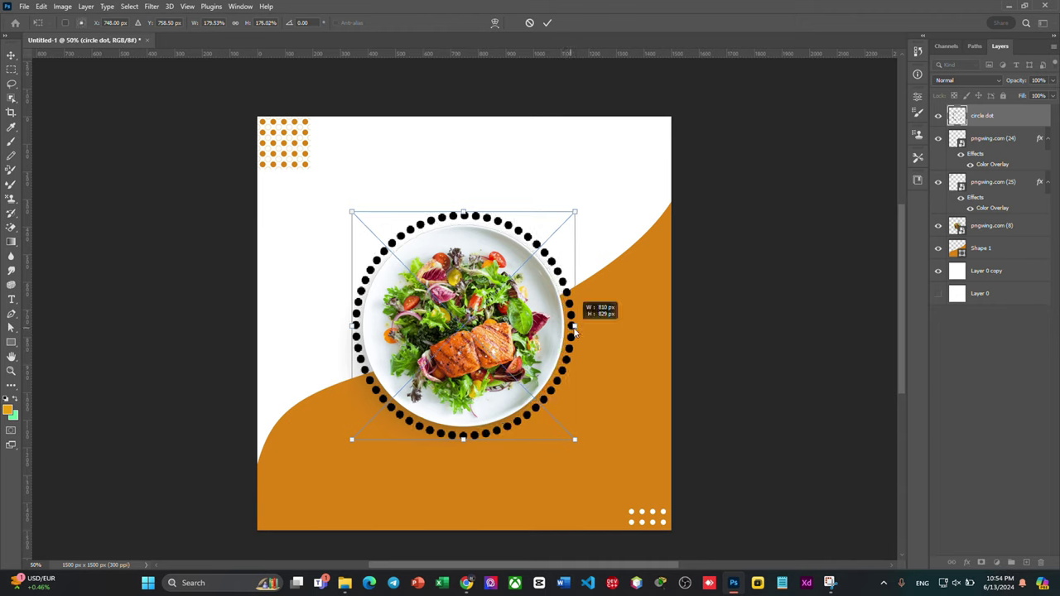
key(Return)
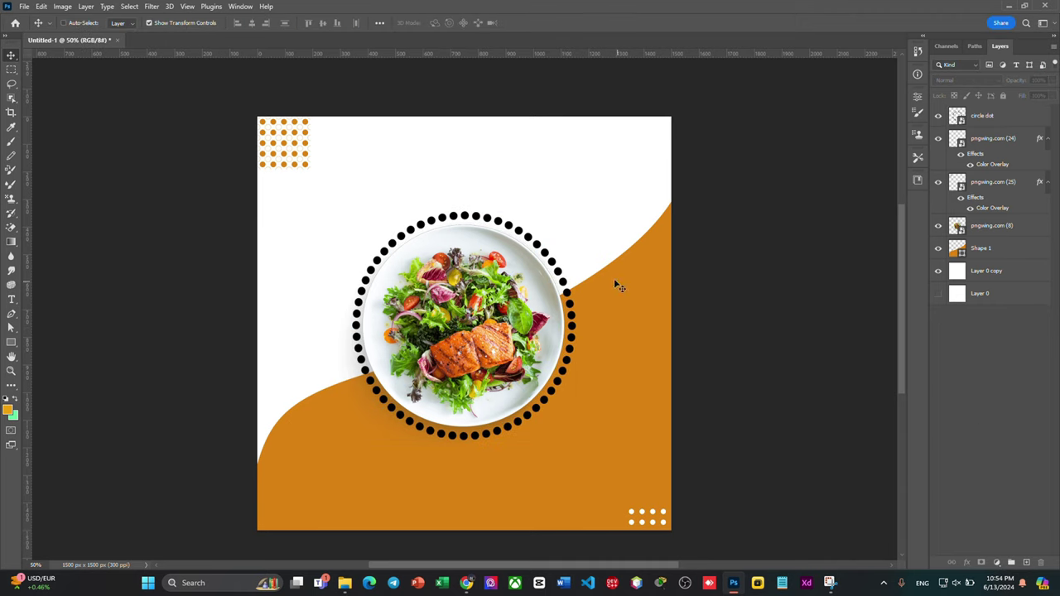
Duplicate the circle dot layer and hide the copy as a backup
click(998, 119)
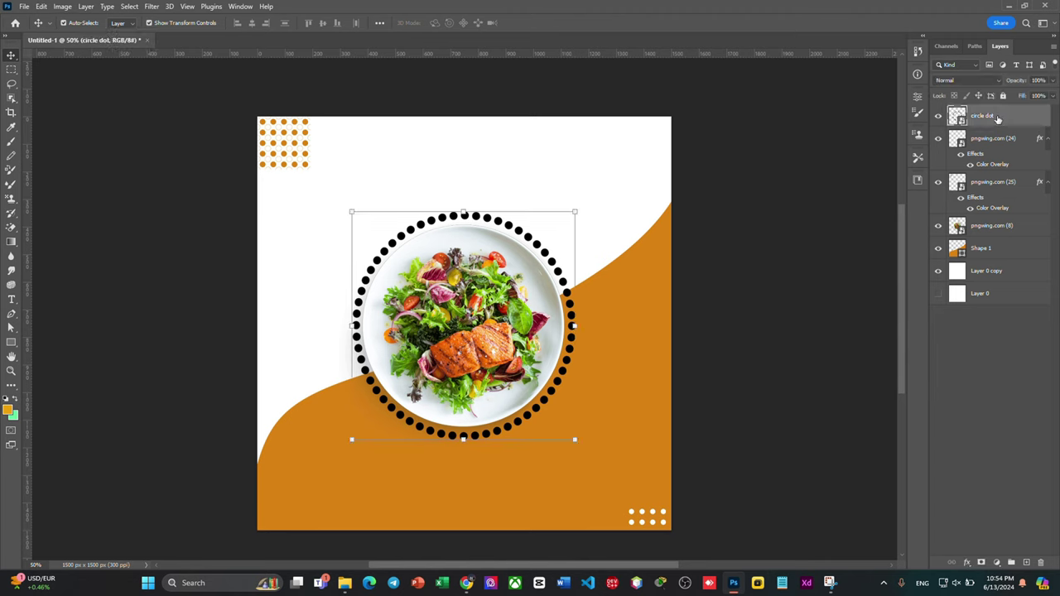
key(ctrl+j)
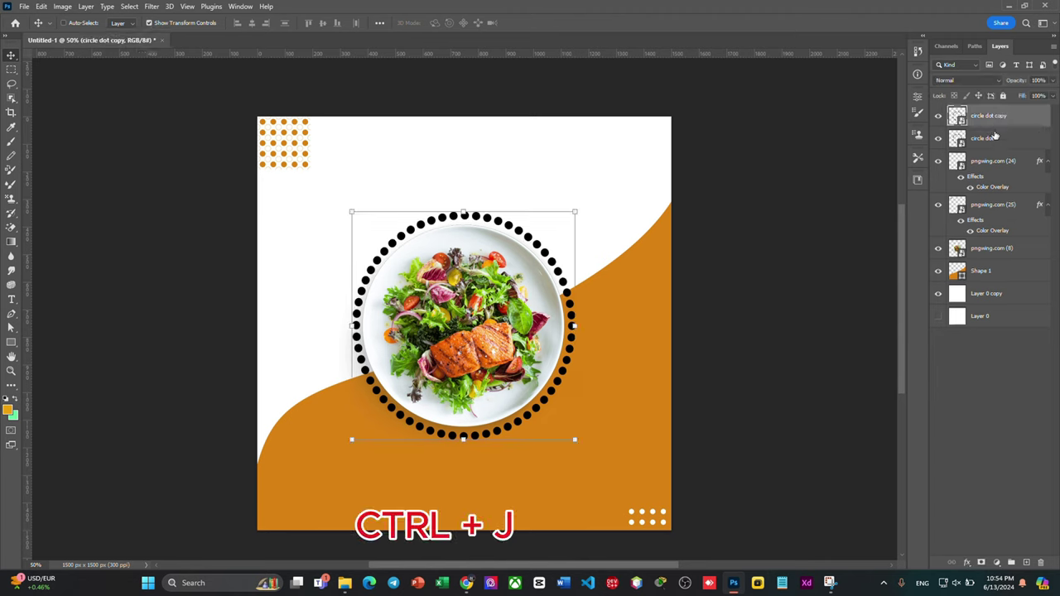
click(991, 139)
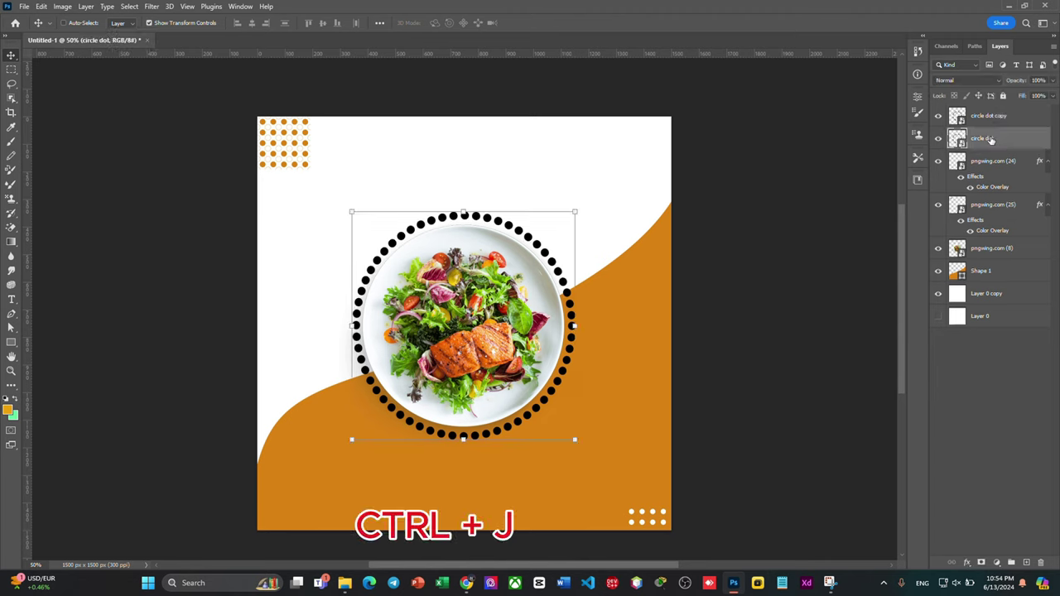
click(939, 117)
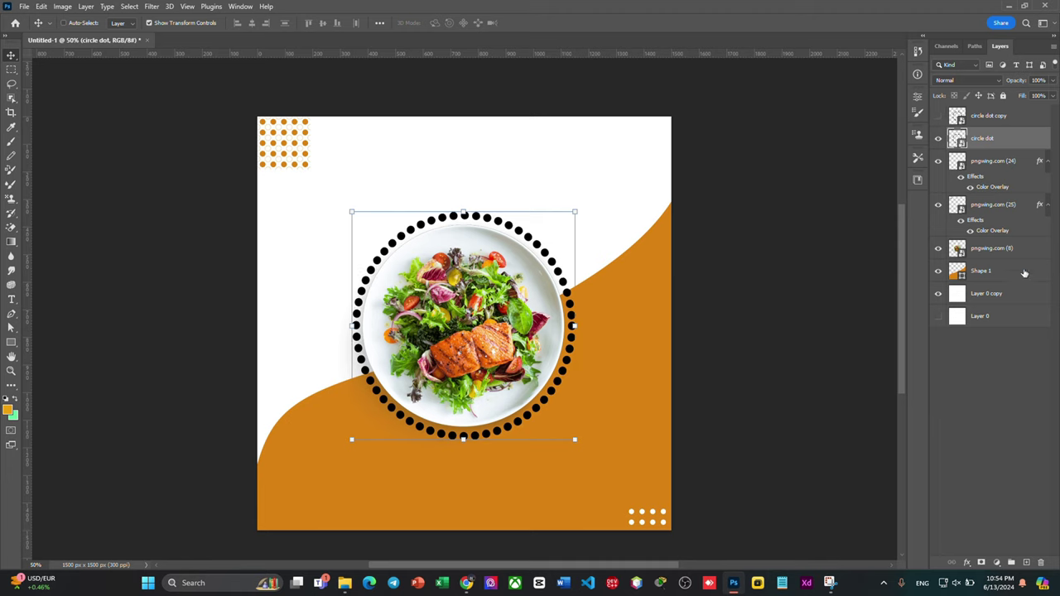
Give the original circle dot ring a white Color Overlay
click(969, 563)
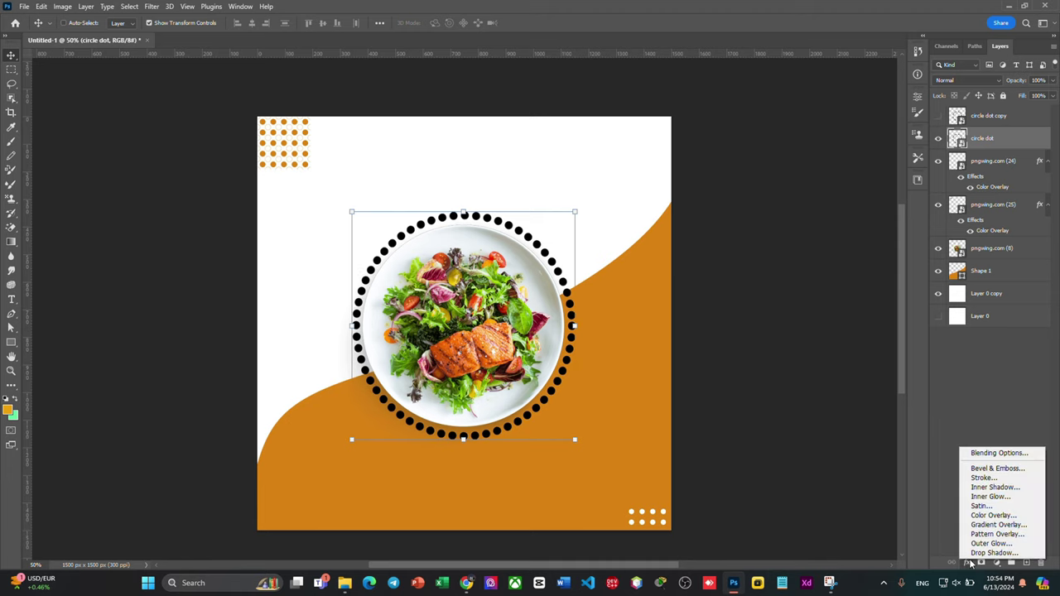
click(982, 515)
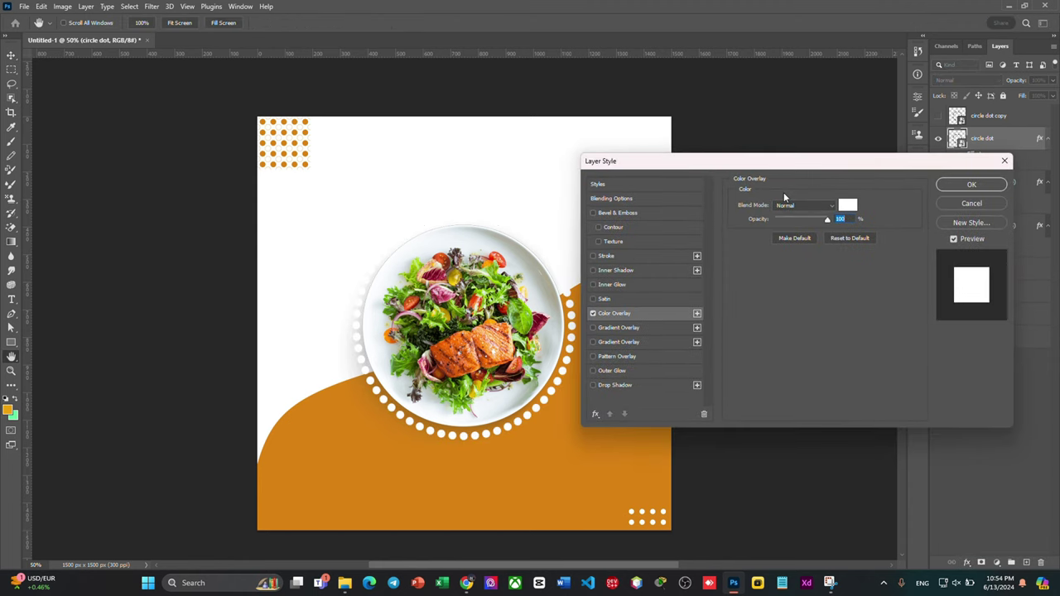
click(974, 183)
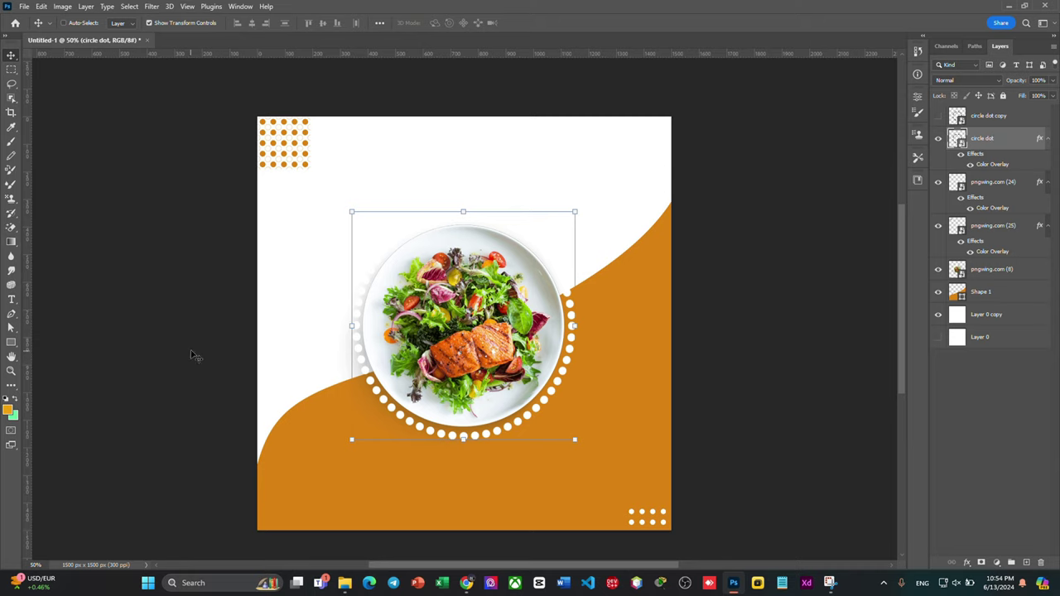
click(10, 229)
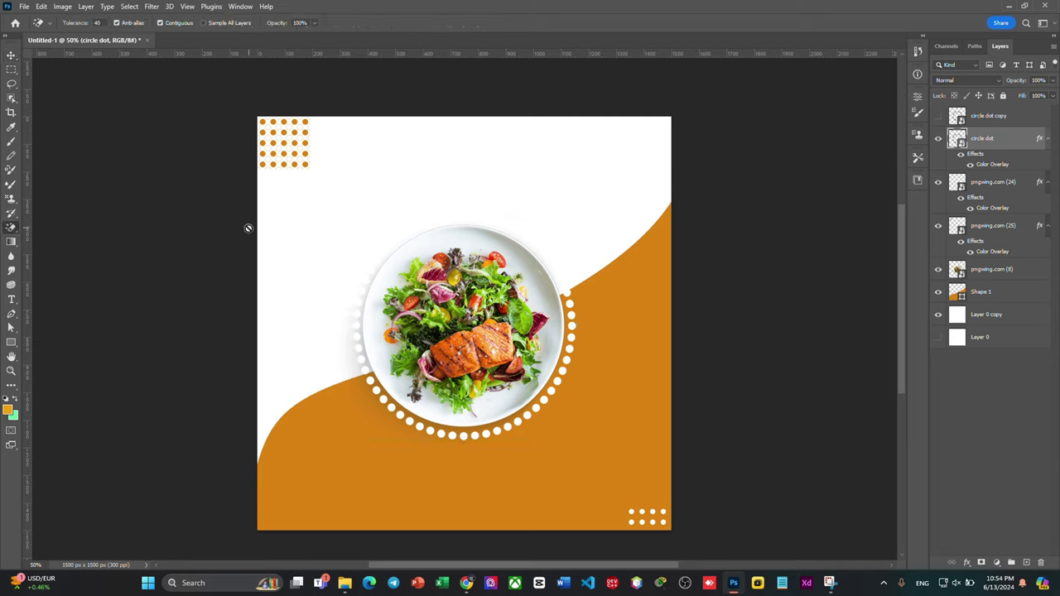
Switch to the plain Eraser and rasterize the dotted ring layer
right_click(9, 227)
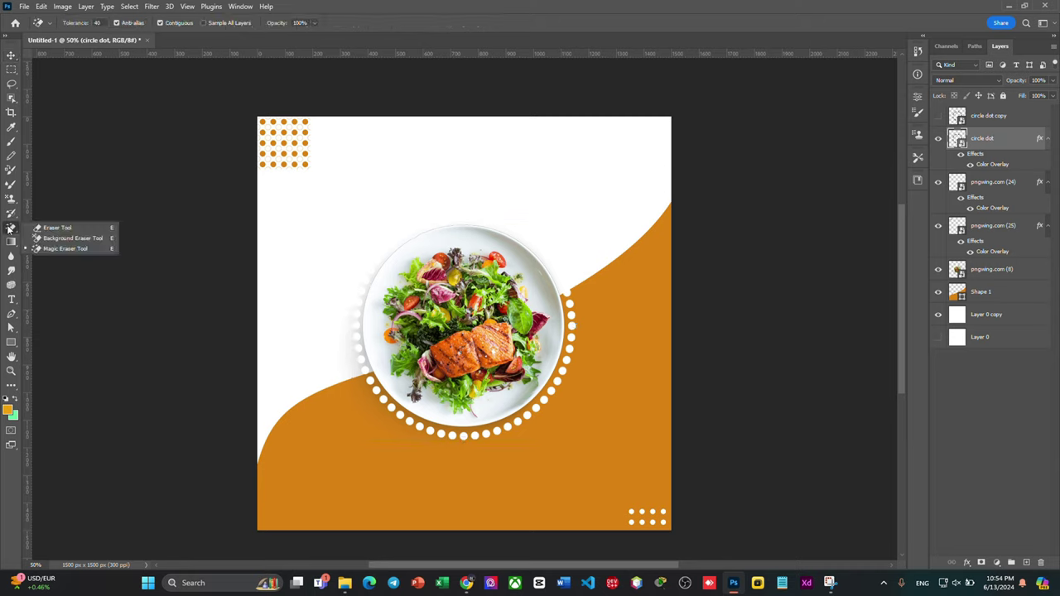
click(62, 227)
click(379, 257)
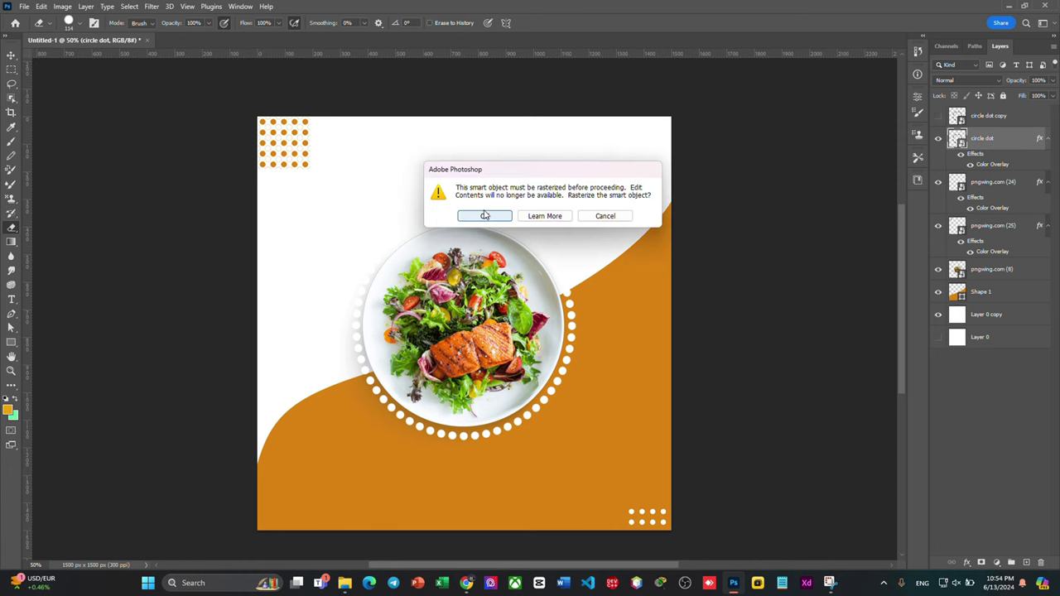
click(485, 215)
Zoom in and erase the white dots to the left of the plate
scroll(354, 293, up, 1)
scroll(352, 293, up, 1)
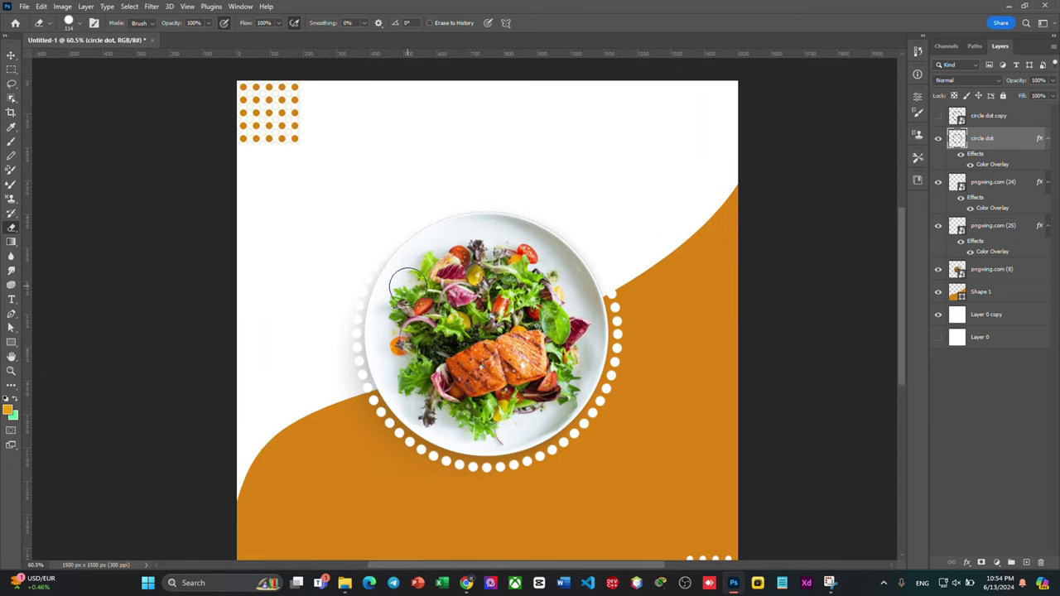
scroll(365, 315, up, 2)
scroll(389, 364, up, 1)
scroll(396, 373, down, 2)
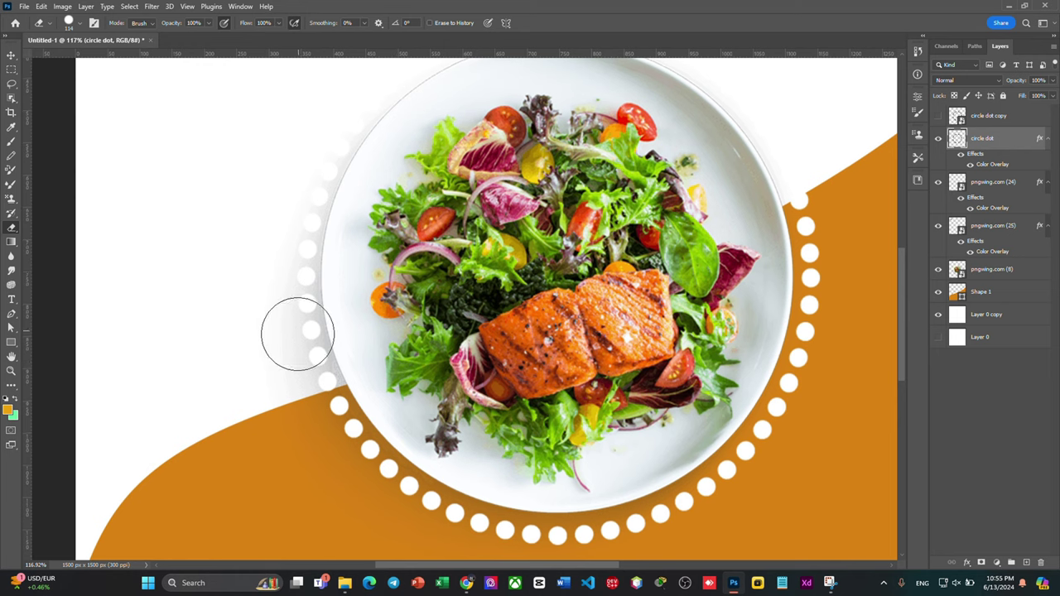
mouse_move(315, 358)
mouse_down()
mouse_move(319, 206)
mouse_move(407, 78)
mouse_up()
Erase the top white dot near the orange curve and recentre the composition
scroll(530, 174, up, 4)
scroll(530, 174, right, 3)
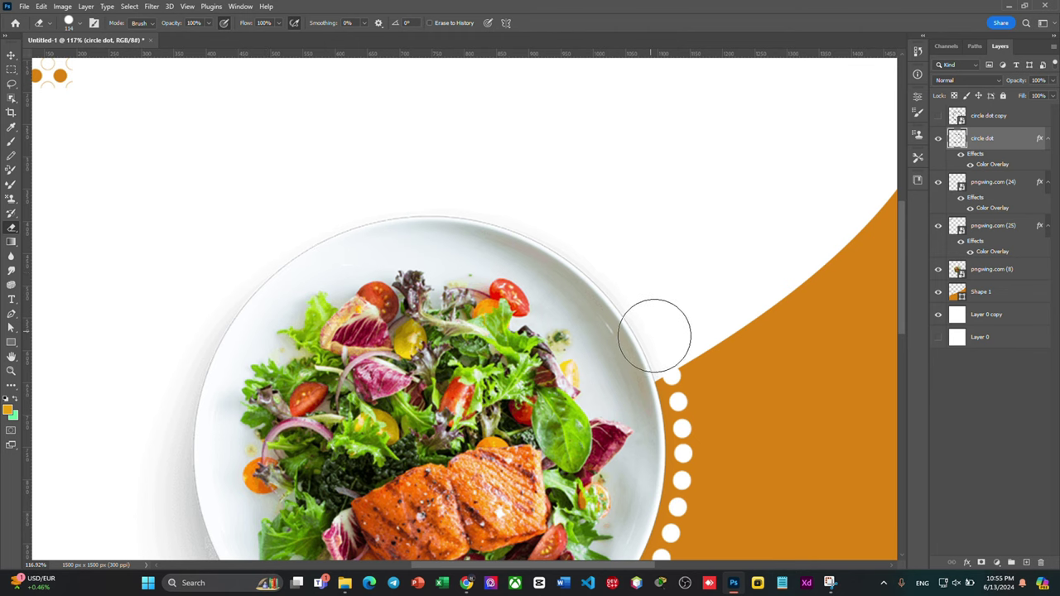
drag(655, 333, 667, 349)
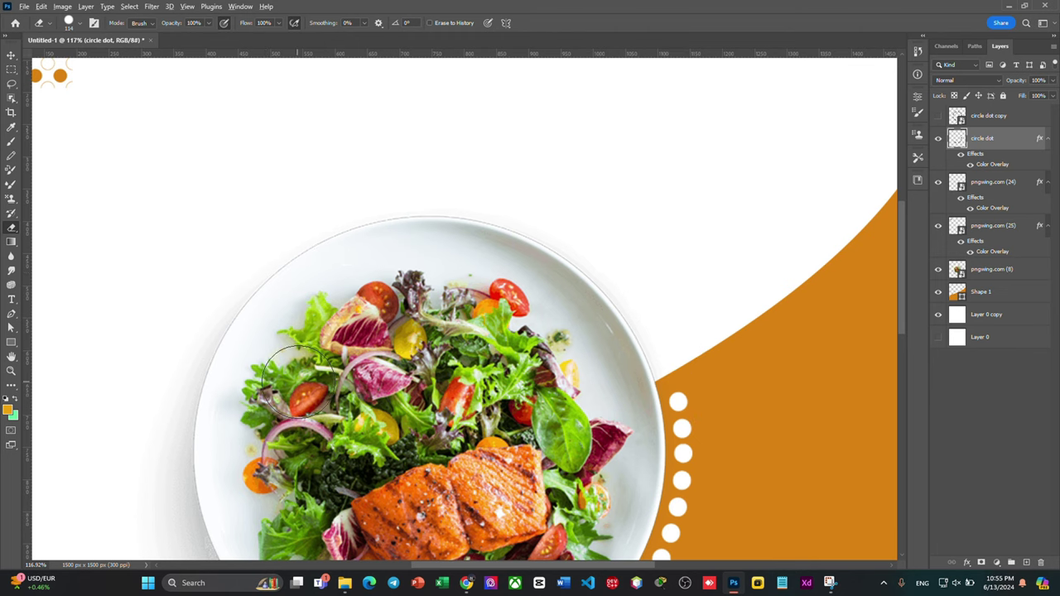
scroll(258, 389, down, 4)
mouse_move(369, 418)
mouse_down()
mouse_move(445, 314)
mouse_move(445, 348)
mouse_up()
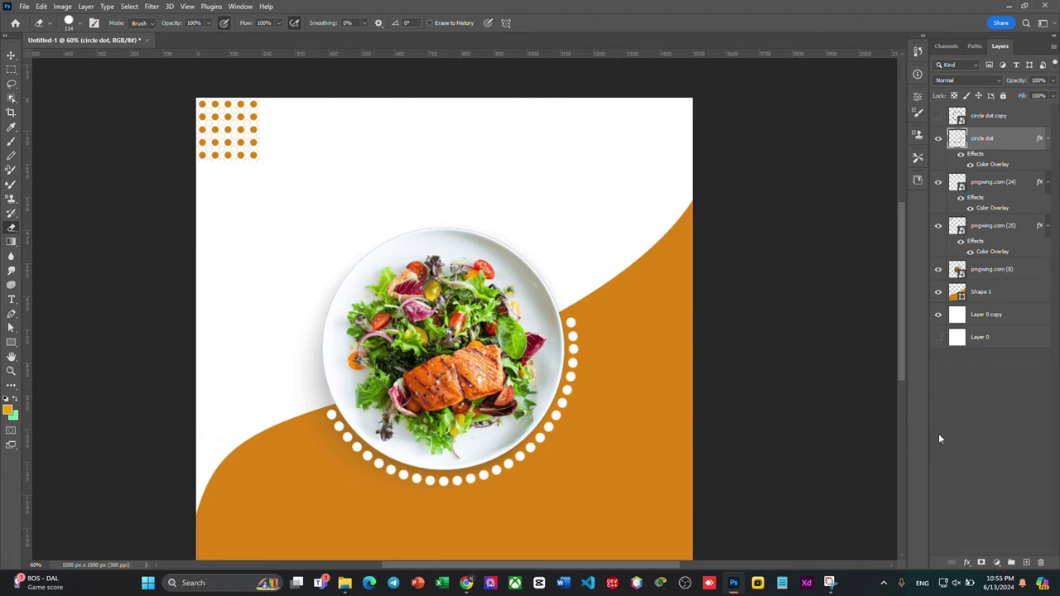
click(999, 418)
Return to the Move tool, zoom out to about 50%, and pick the Horizontal Type Tool
key(v)
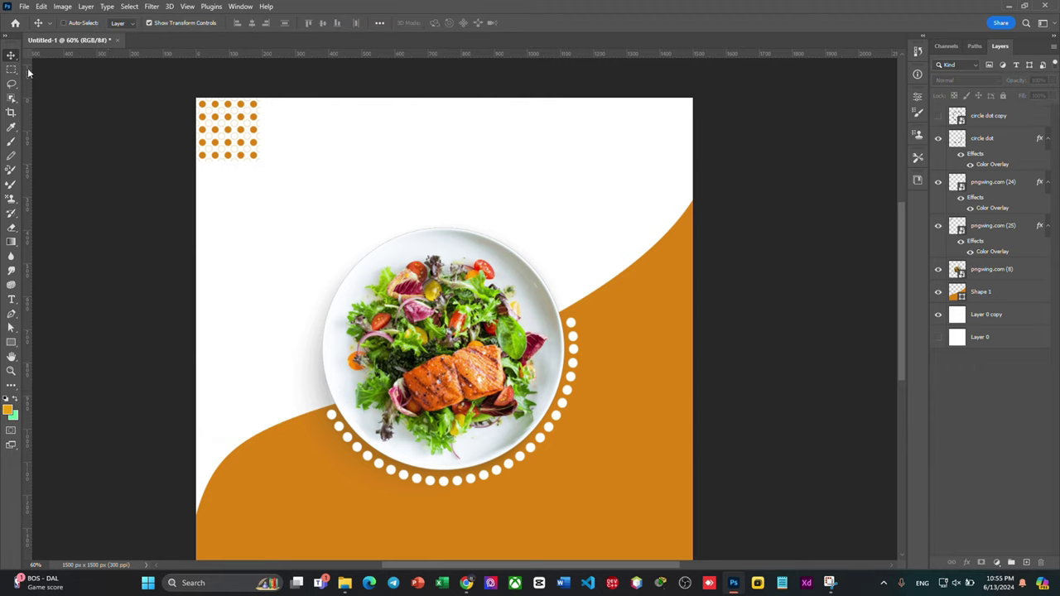
scroll(770, 403, down, 2)
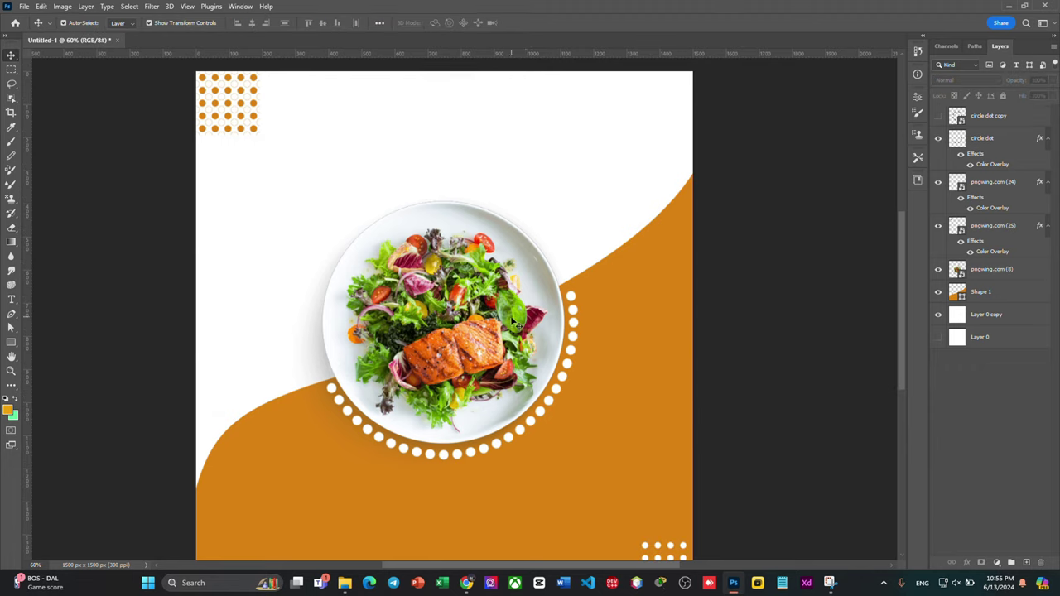
scroll(515, 323, down, 2)
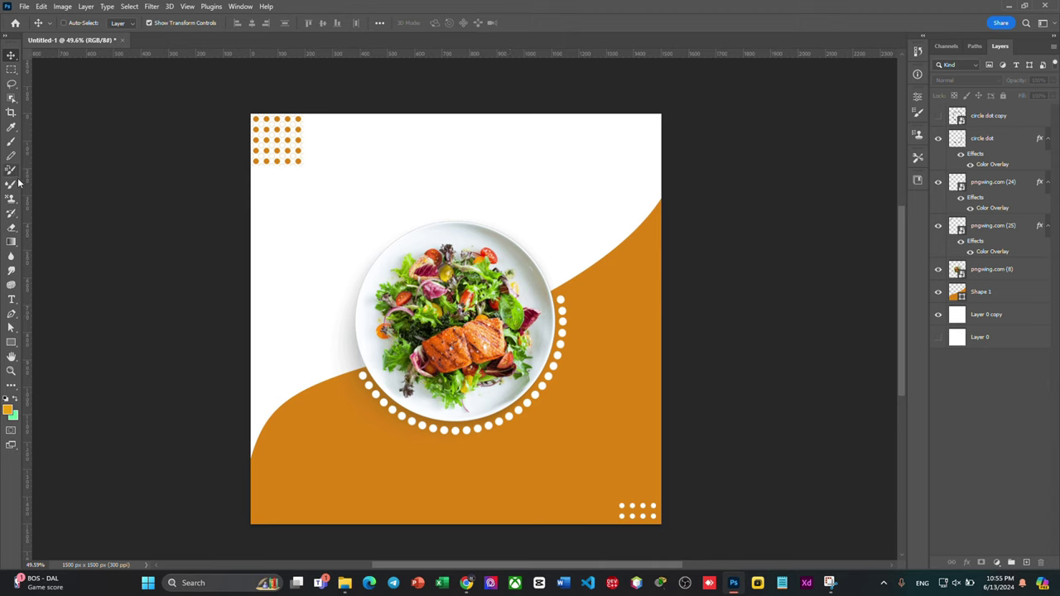
click(11, 302)
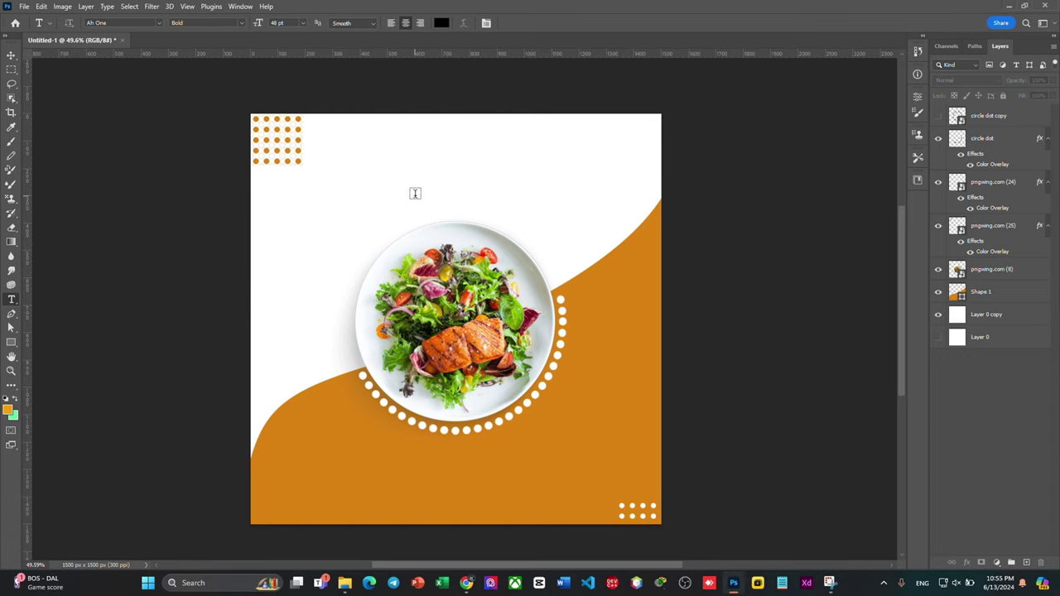
Type the heading 'FOOD' above the salad plate
click(416, 193)
text(F)
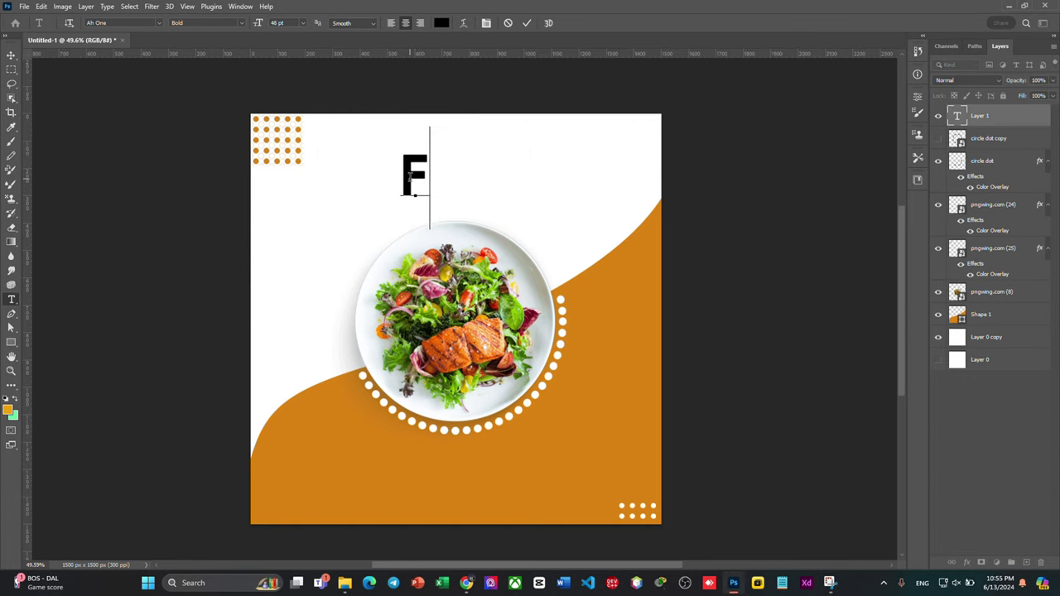
text(OOD)
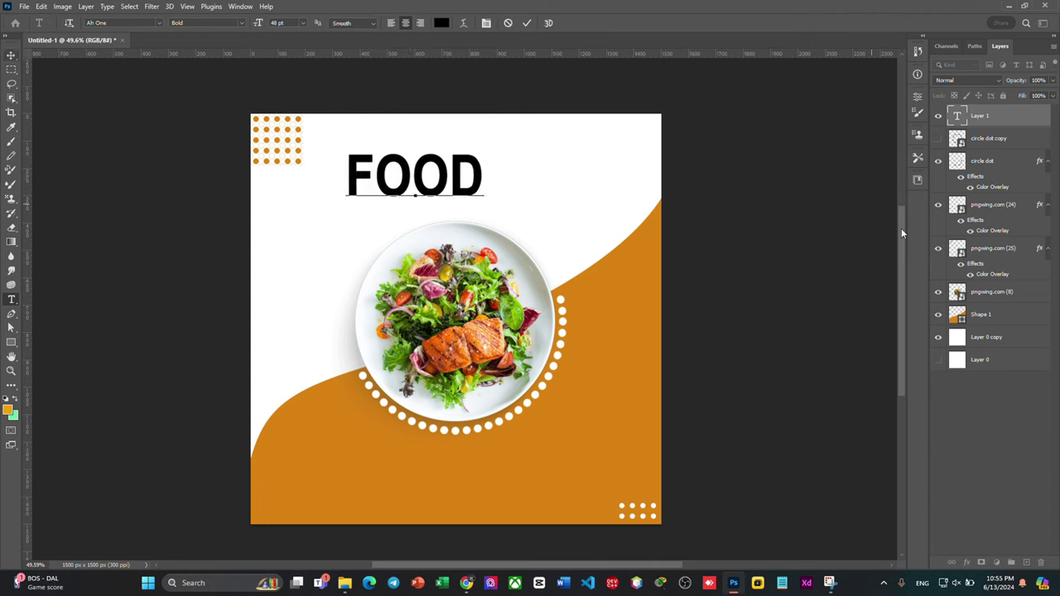
click(966, 417)
Centre the FOOD heading horizontally above the plate and enlarge it to about 112%
click(989, 123)
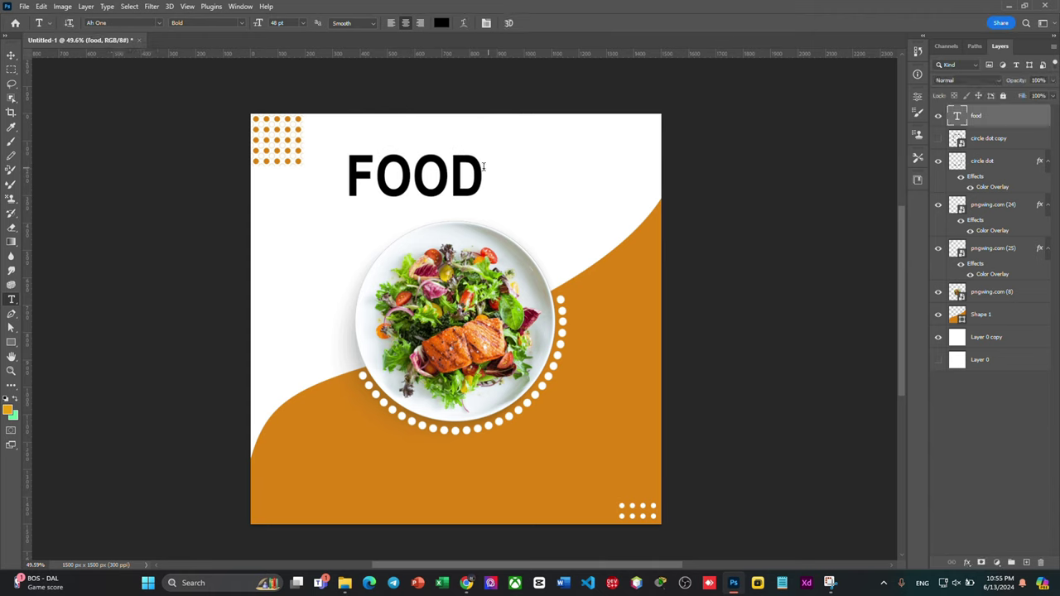
click(11, 55)
mouse_move(427, 177)
mouse_down()
mouse_move(468, 189)
mouse_move(539, 247)
mouse_up()
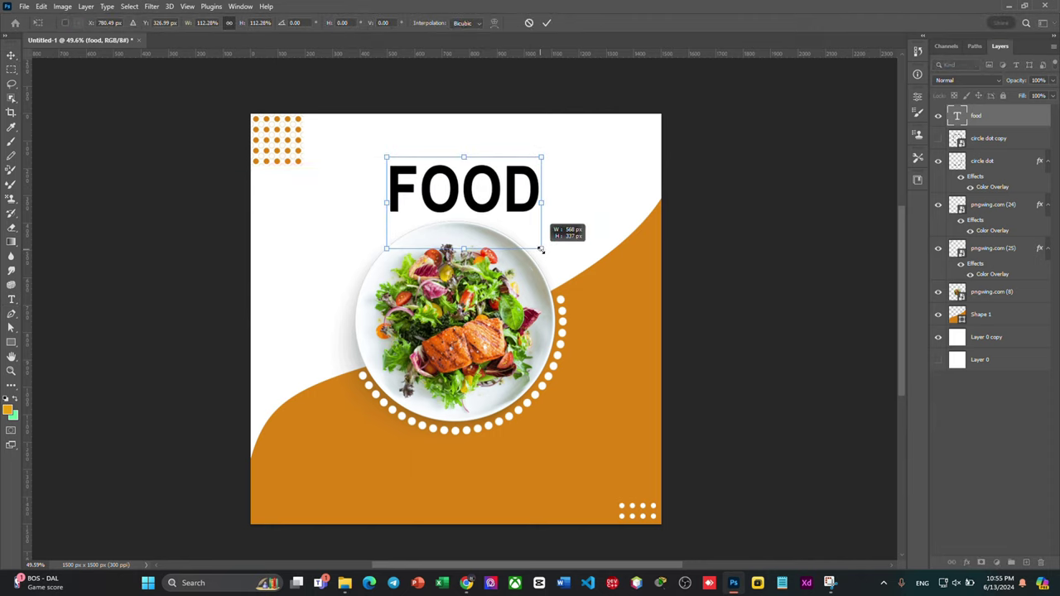
drag(495, 170, 505, 199)
key(Return)
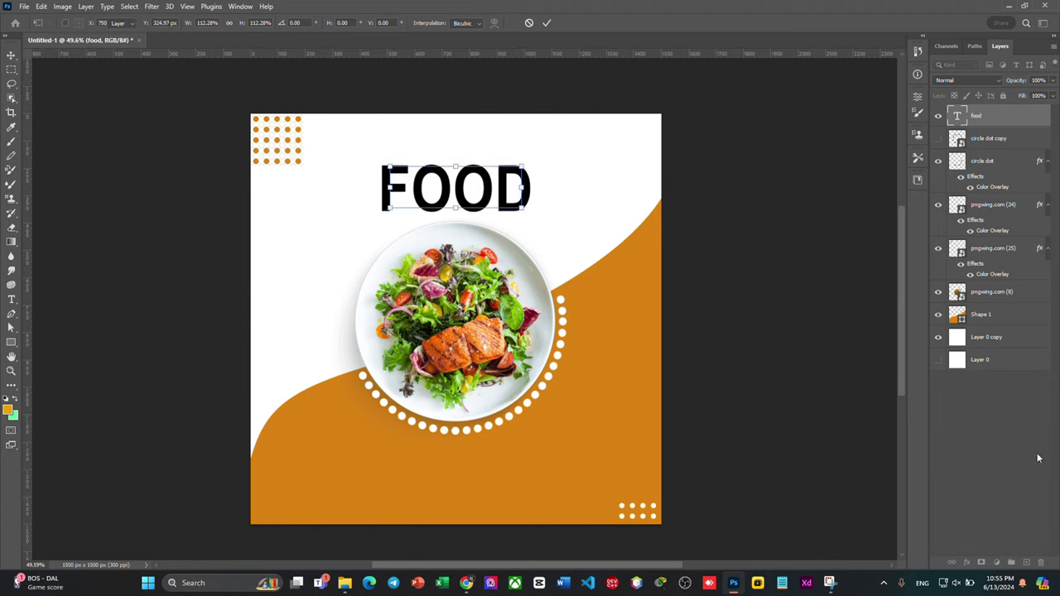
click(491, 198)
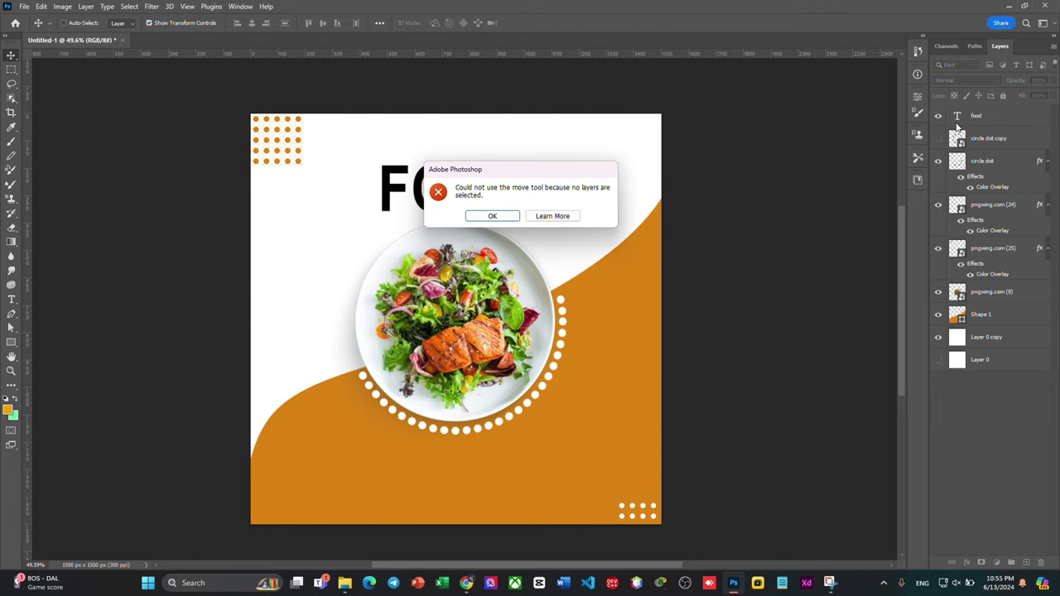
click(492, 216)
ctrl+click(443, 199)
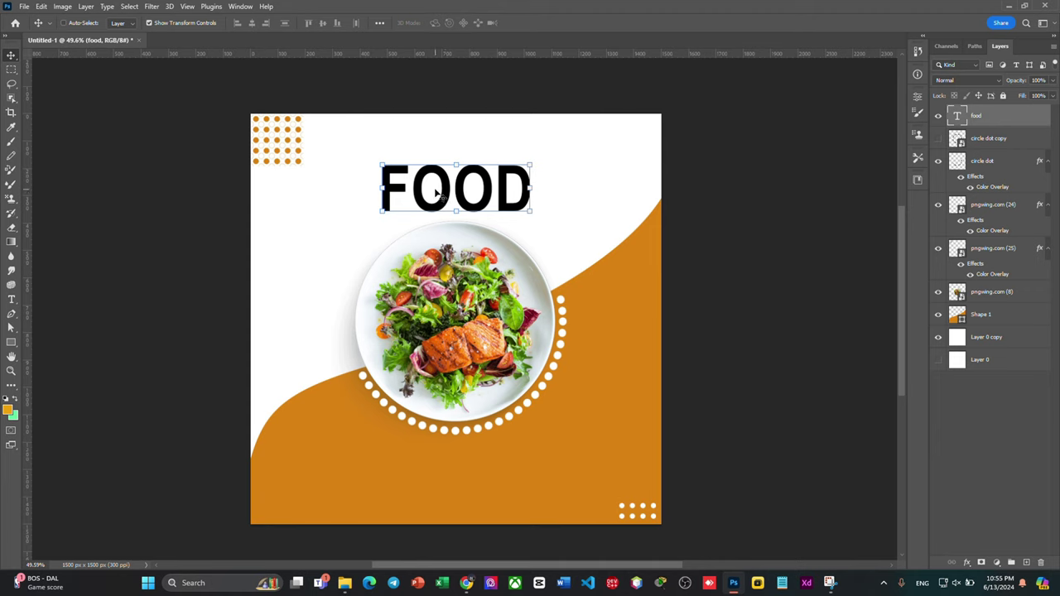
Colour the FOOD text dark orange (#d77900), sampled from the wave
click(11, 299)
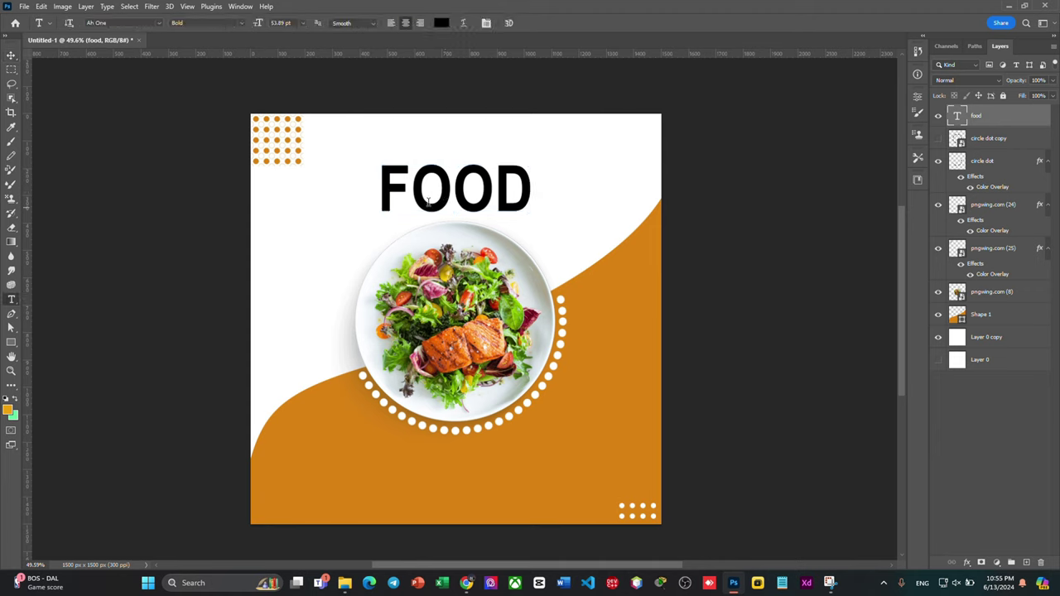
double_click(456, 195)
click(444, 24)
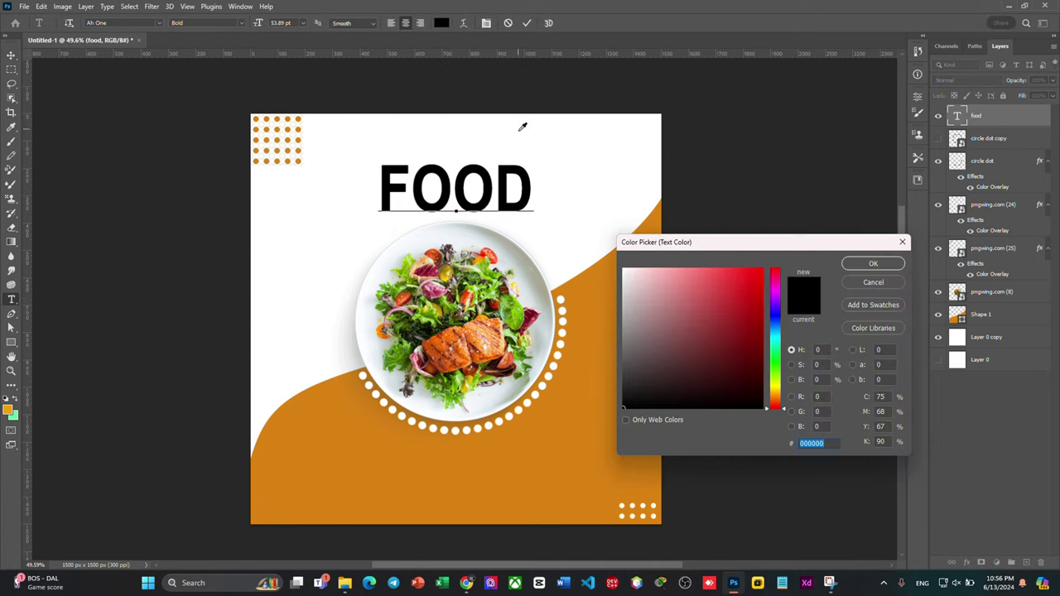
click(591, 298)
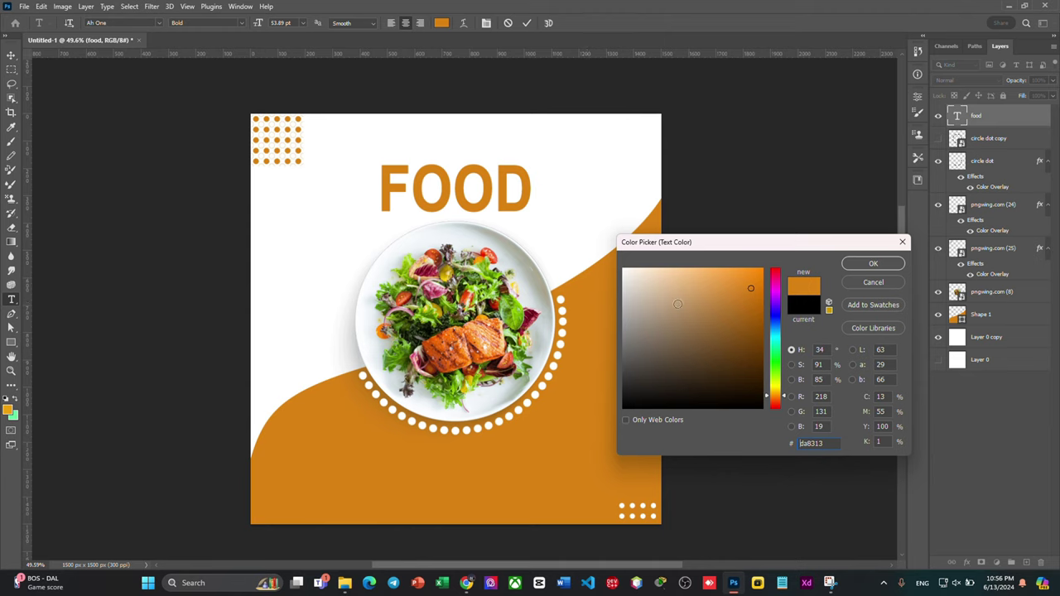
click(879, 264)
drag(760, 333, 761, 292)
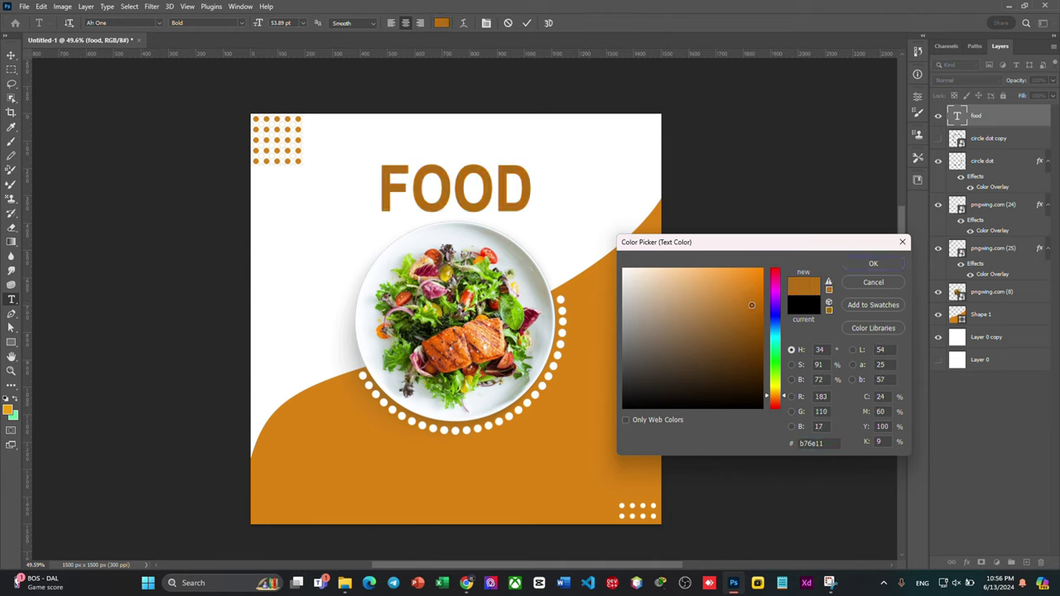
click(876, 266)
click(994, 431)
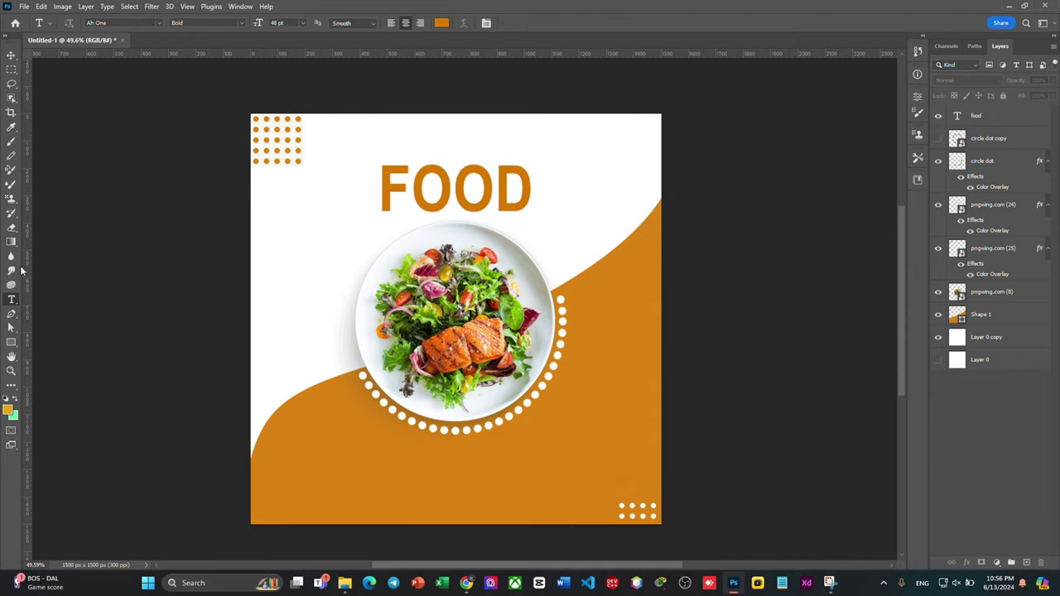
Add a 'DELICIOUS' text line positioned just above FOOD
click(417, 140)
text(DE)
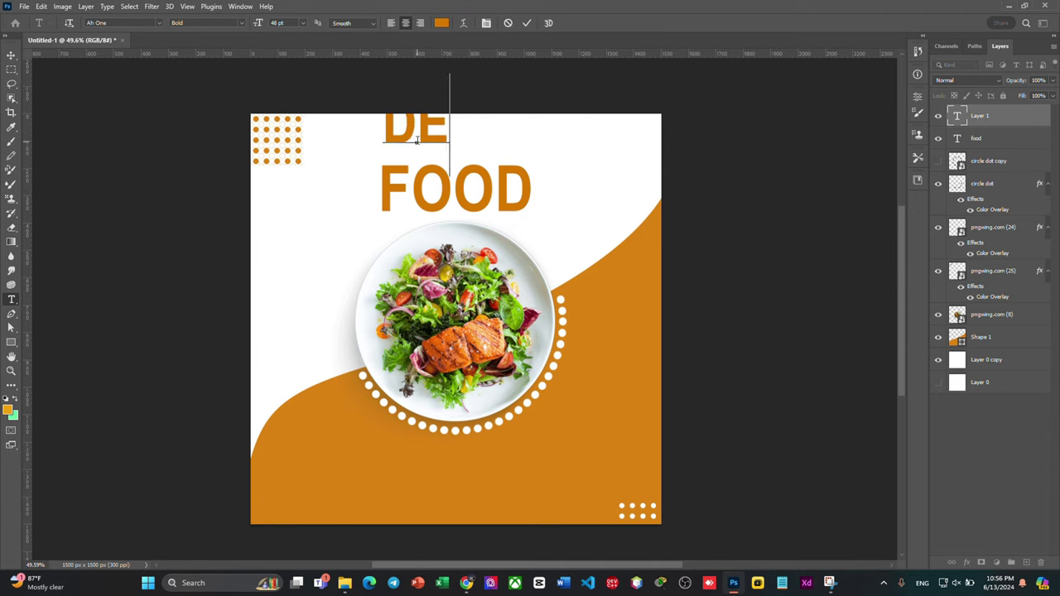
text(LIC)
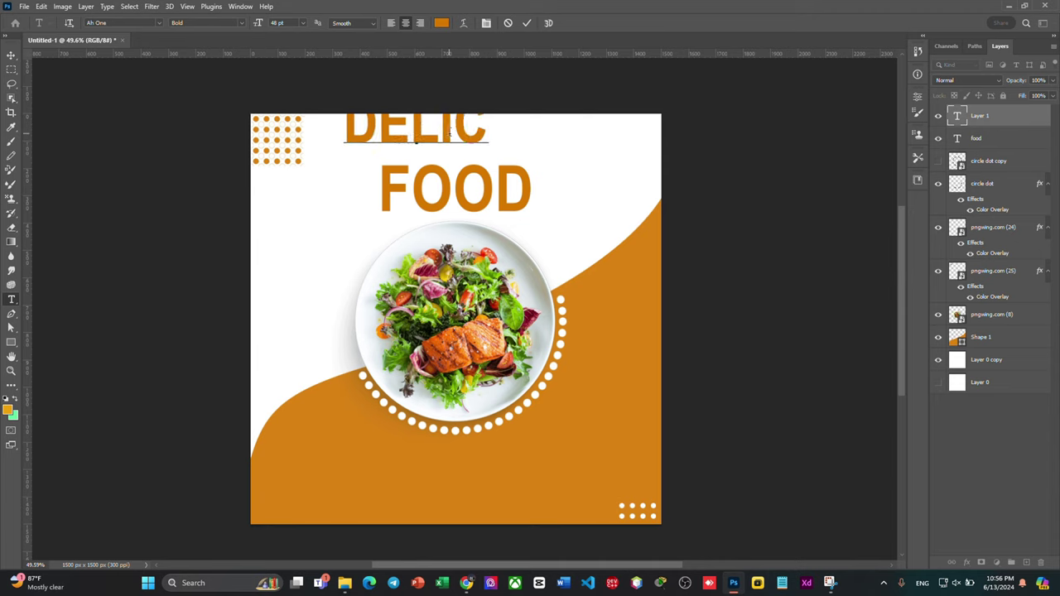
text(IOUS)
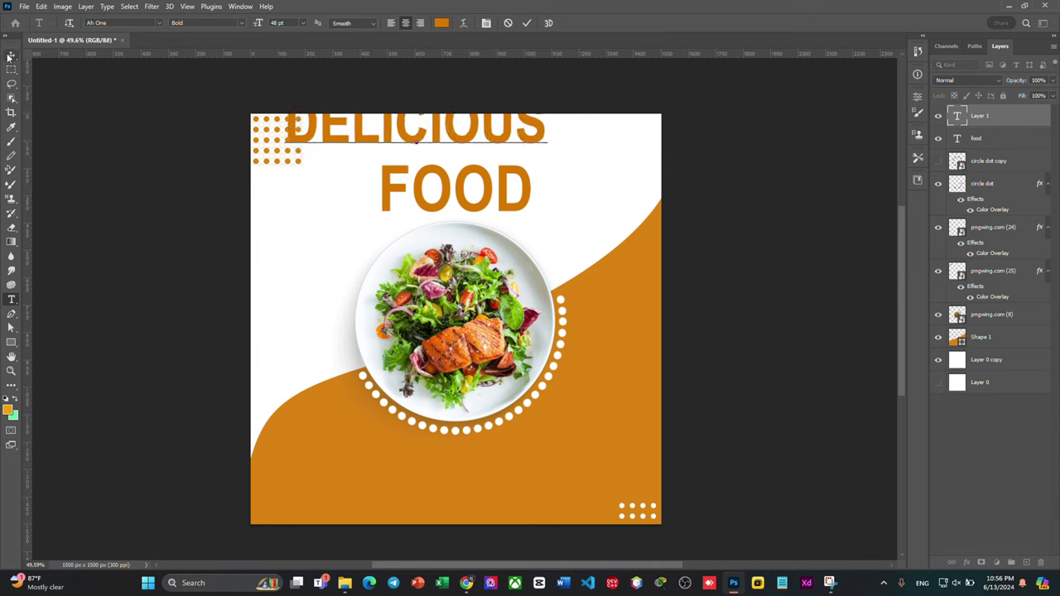
click(11, 54)
drag(415, 126, 468, 147)
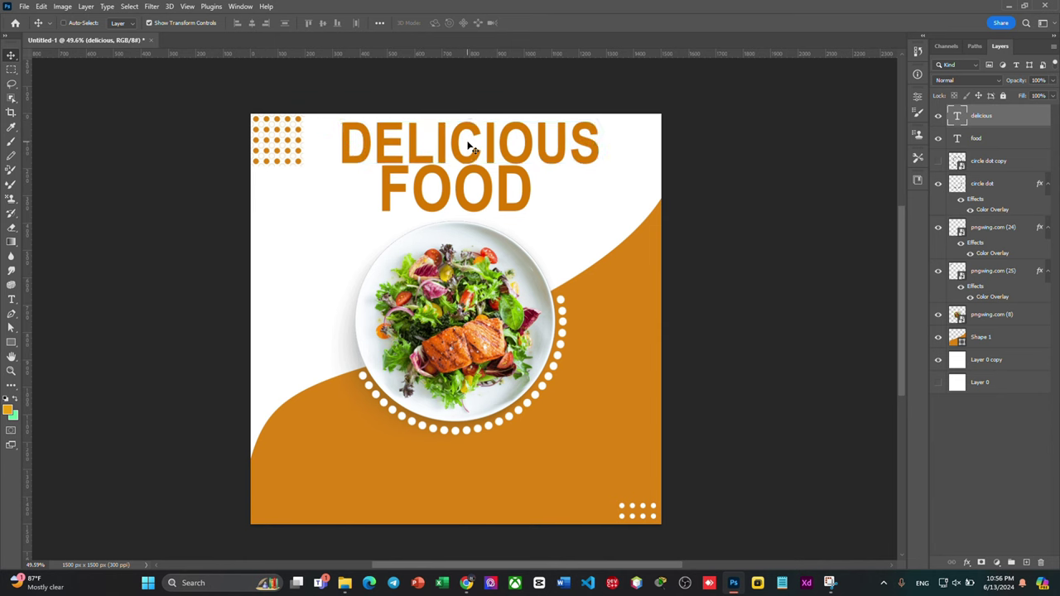
Set DELICIOUS to Edwardian Script ITC and shrink it to about half size
double_click(468, 147)
click(159, 23)
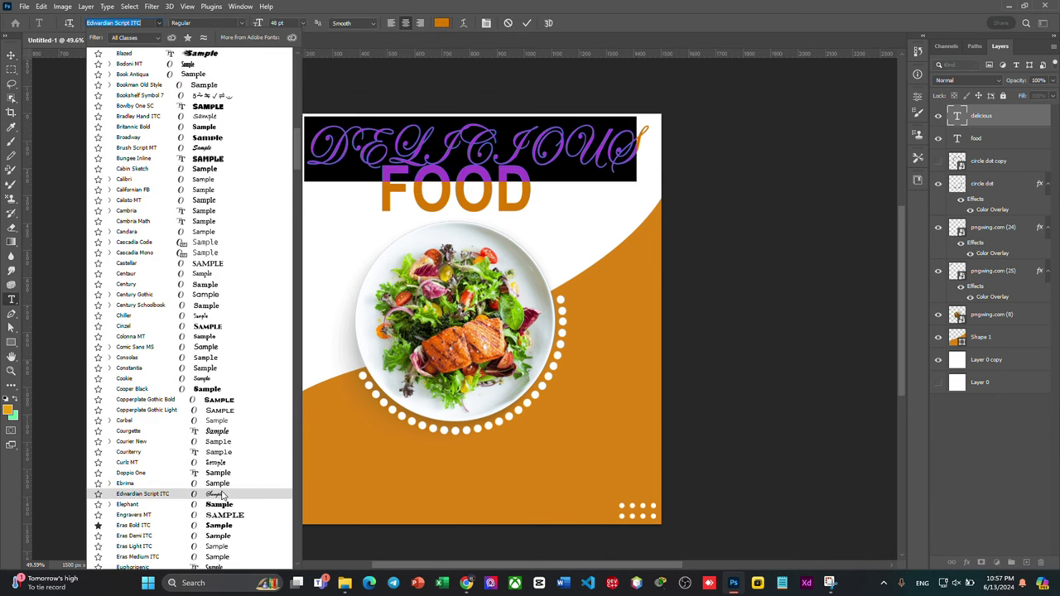
click(222, 494)
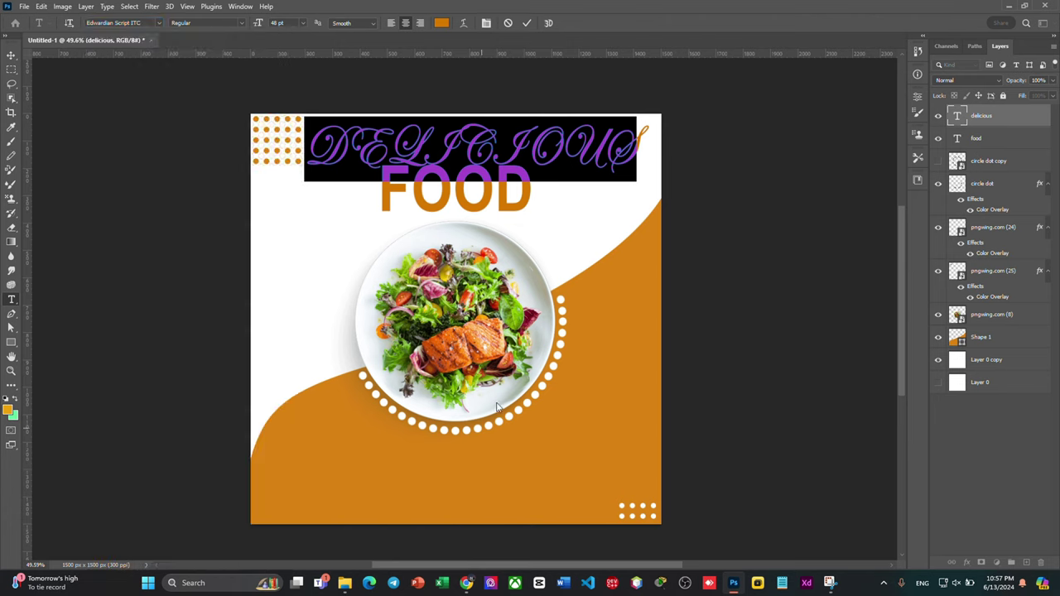
click(13, 56)
mouse_move(650, 122)
mouse_down()
mouse_move(485, 157)
mouse_move(507, 151)
mouse_up()
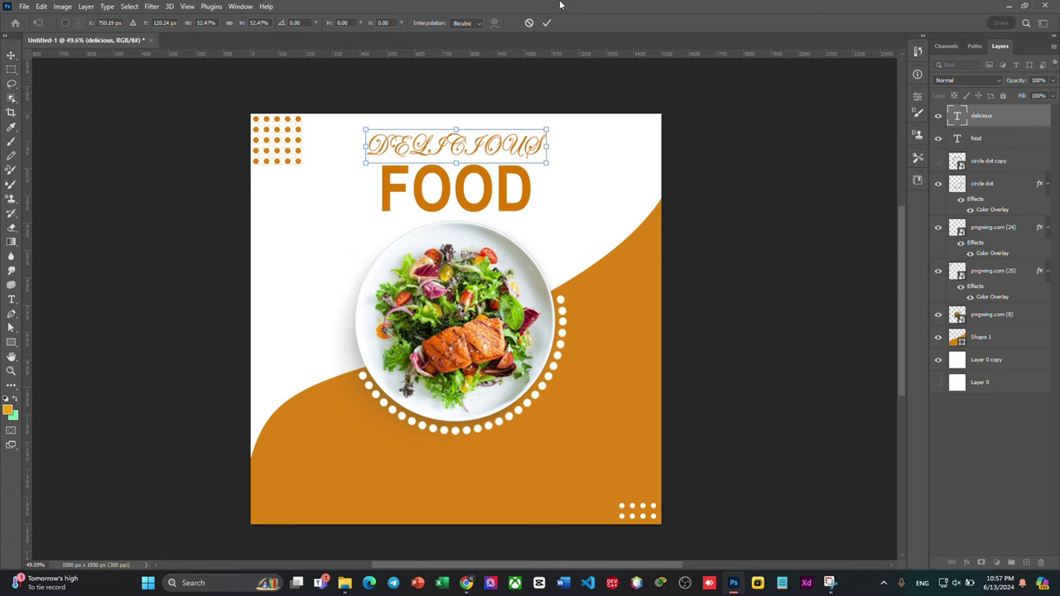
key(Return)
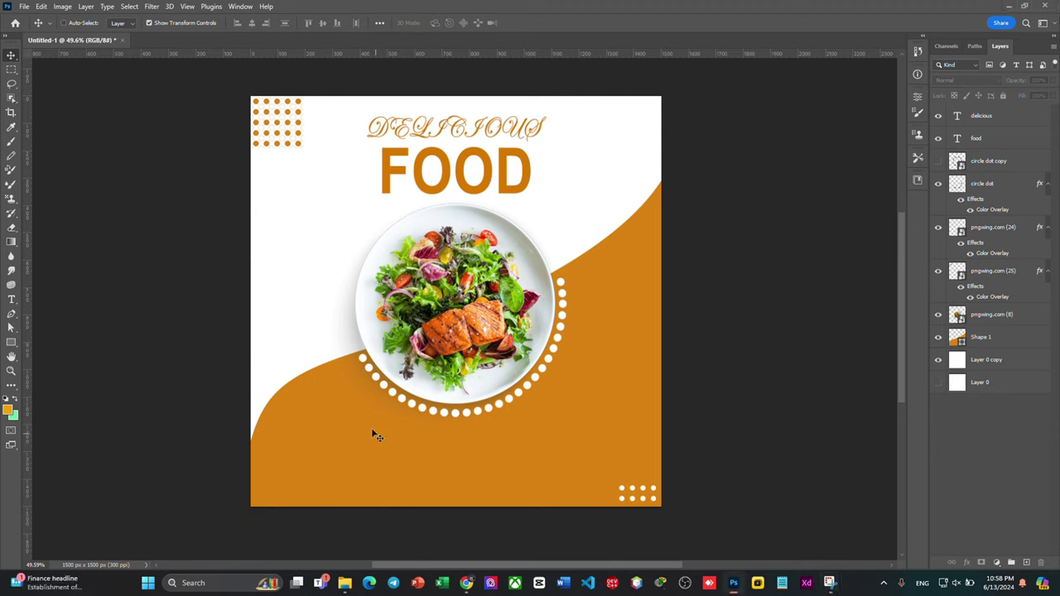
Add the bottom text line on the orange wave in white Ah One font
click(10, 299)
click(412, 447)
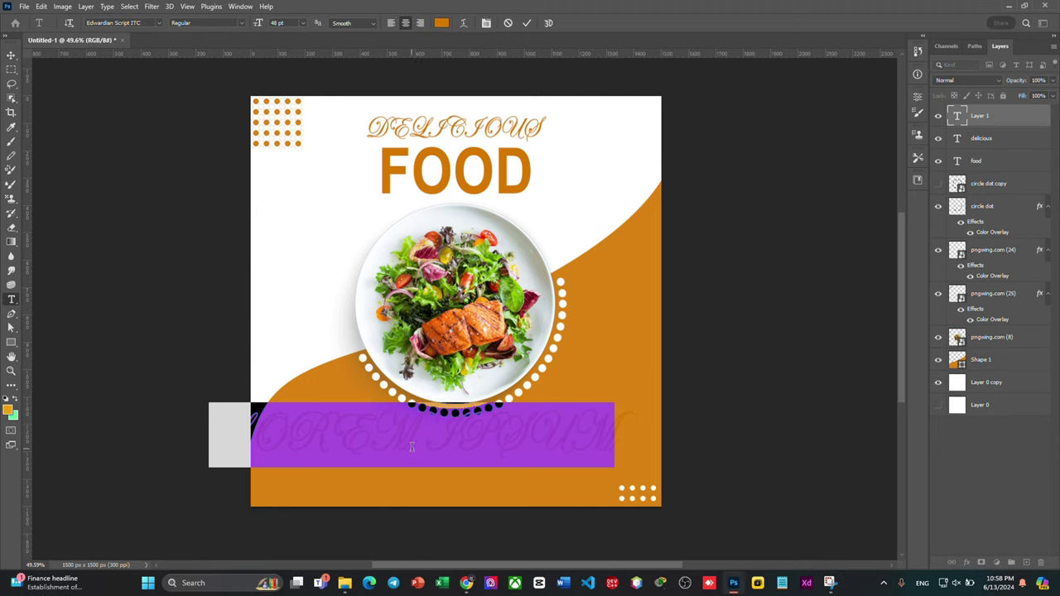
text(ORDER NOW)
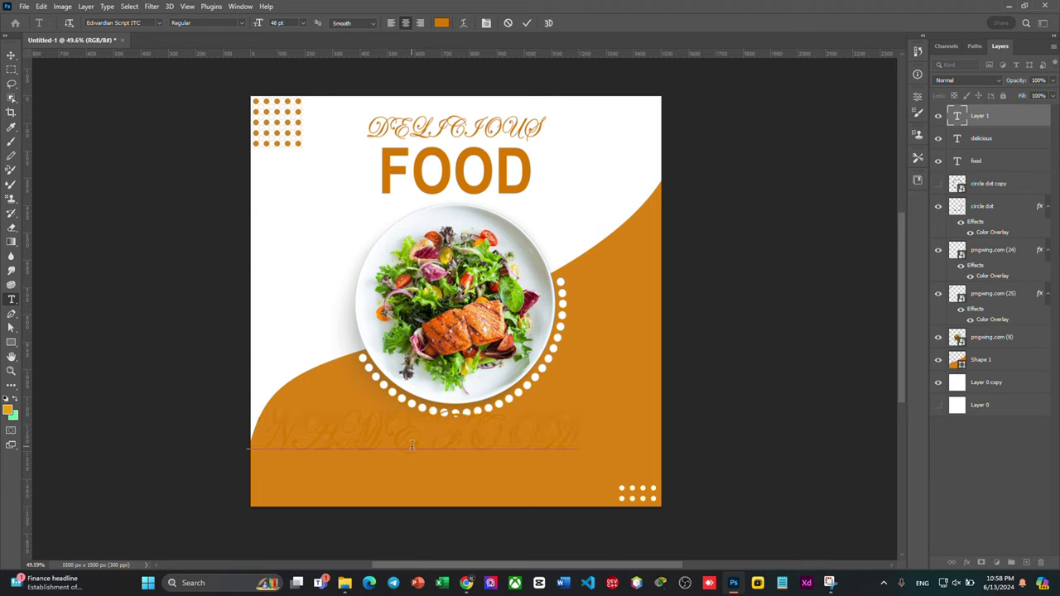
key(ctrl+a)
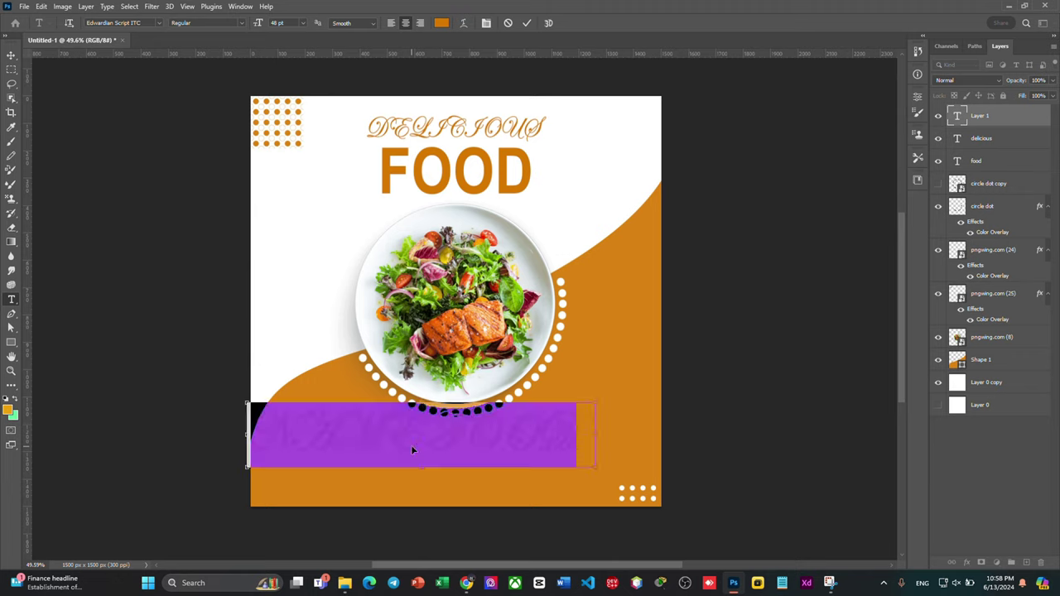
click(441, 23)
click(628, 273)
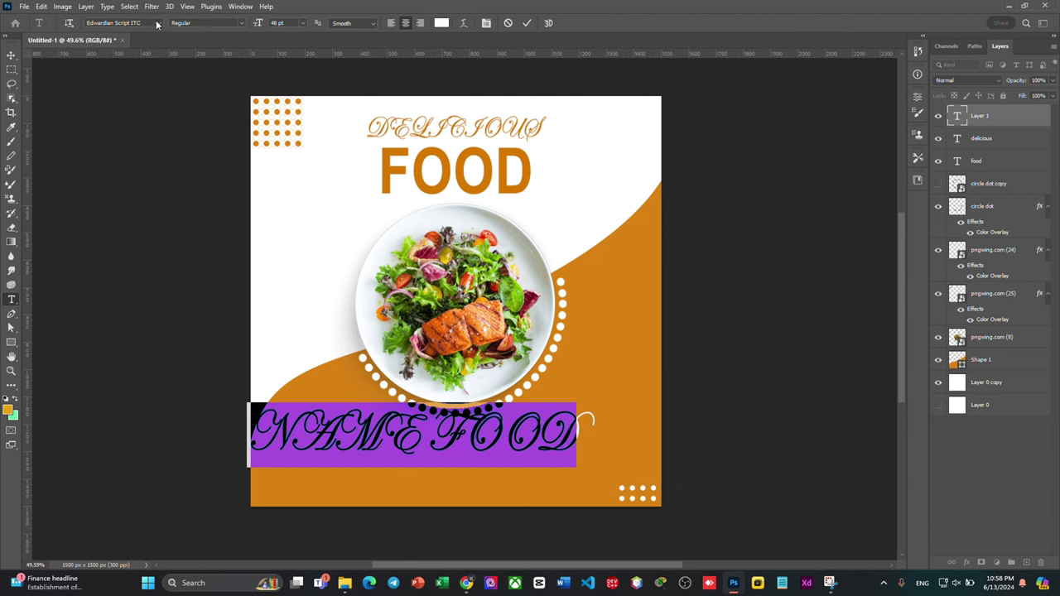
click(156, 23)
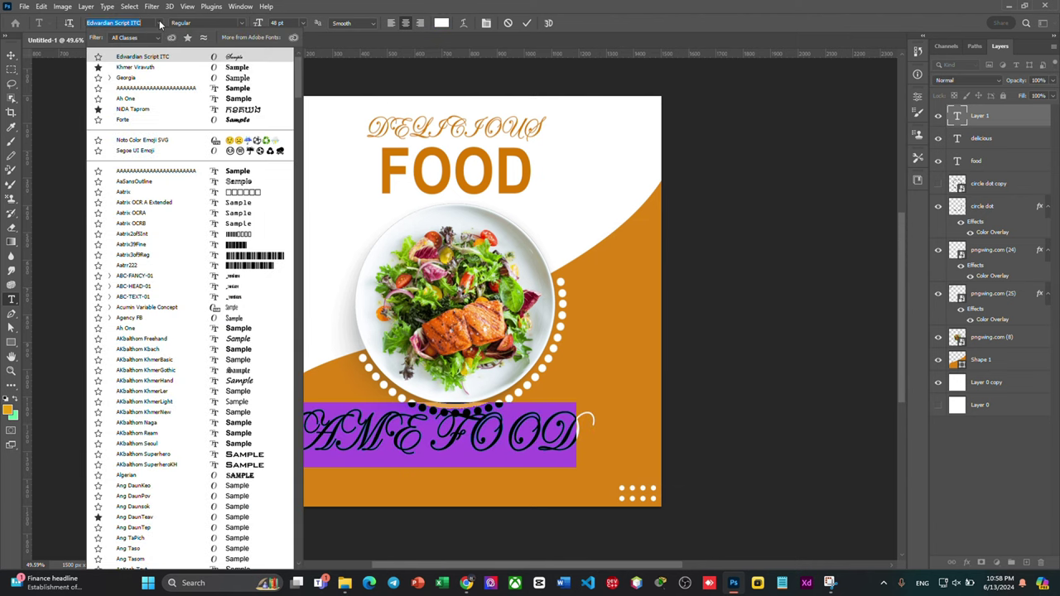
click(209, 100)
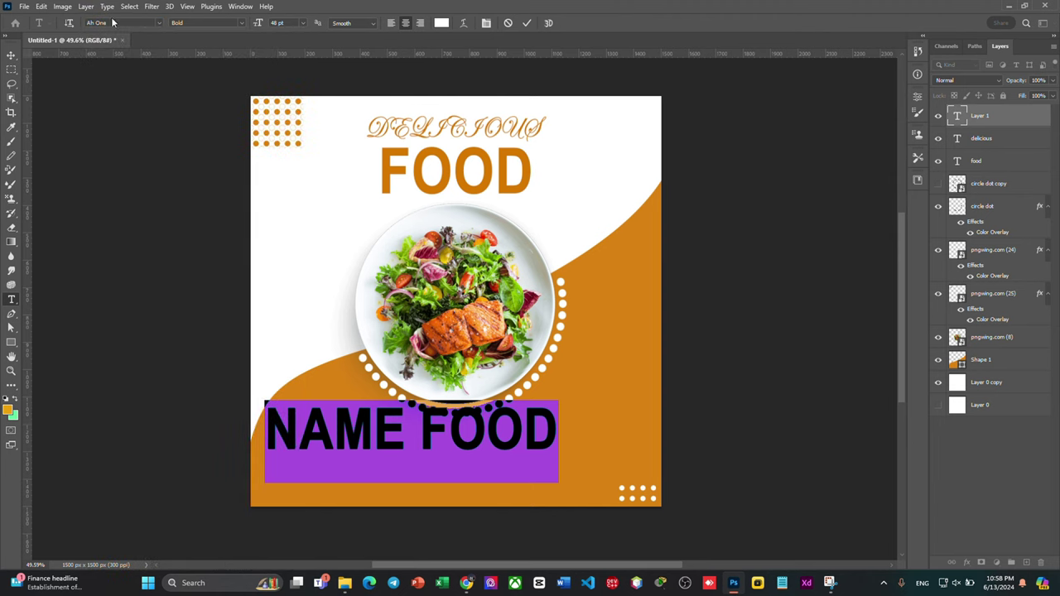
Move NAME FOOD lower and scale it to about 61%, centred under the plate
click(11, 56)
drag(391, 426, 445, 455)
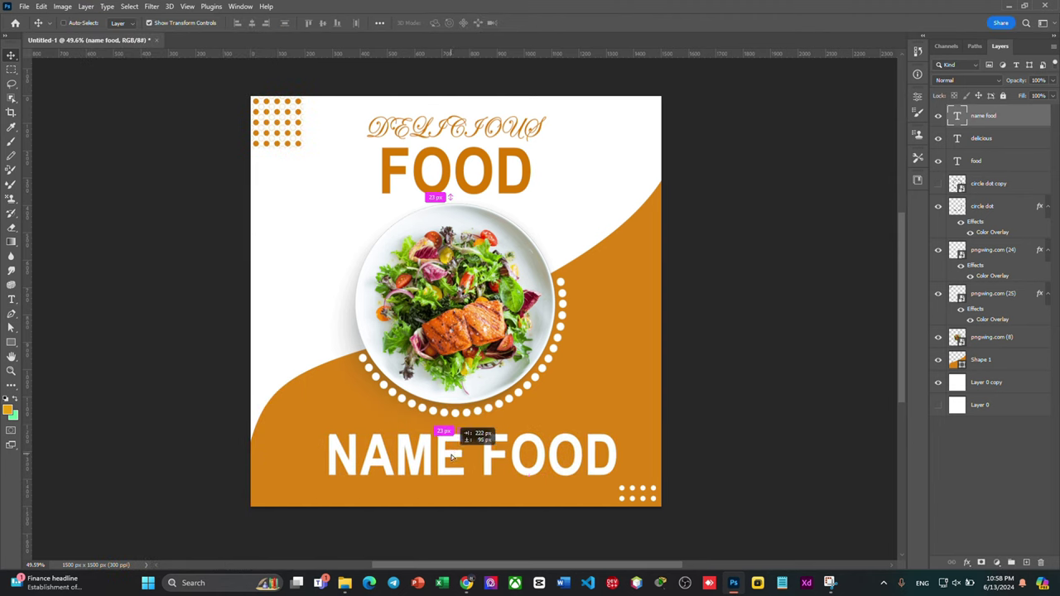
key(ctrl+t)
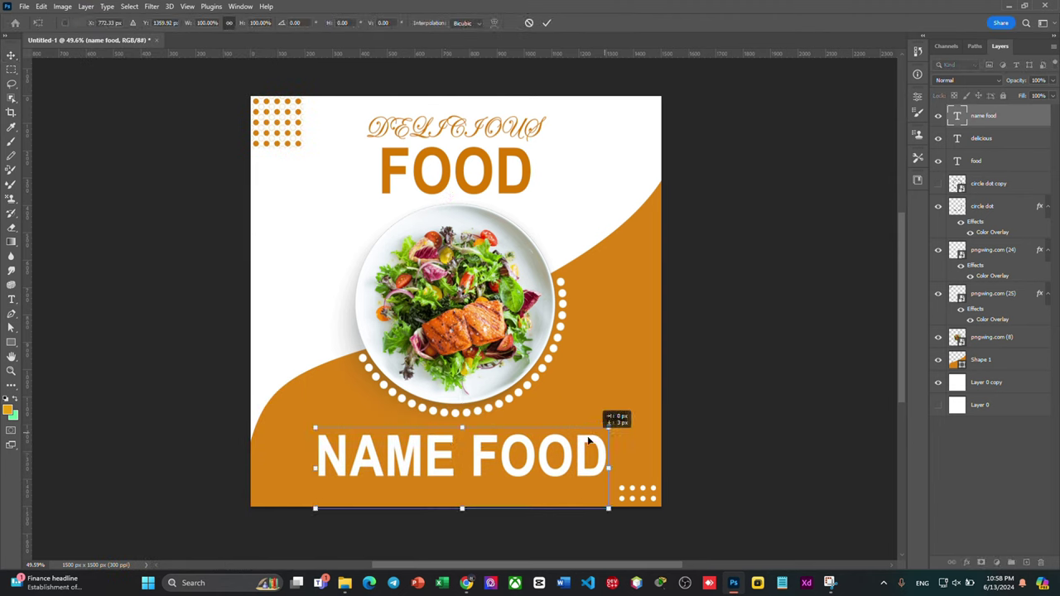
mouse_move(609, 440)
mouse_down()
mouse_move(544, 441)
mouse_move(599, 436)
mouse_move(539, 443)
mouse_move(503, 468)
mouse_move(487, 467)
mouse_move(492, 453)
mouse_up()
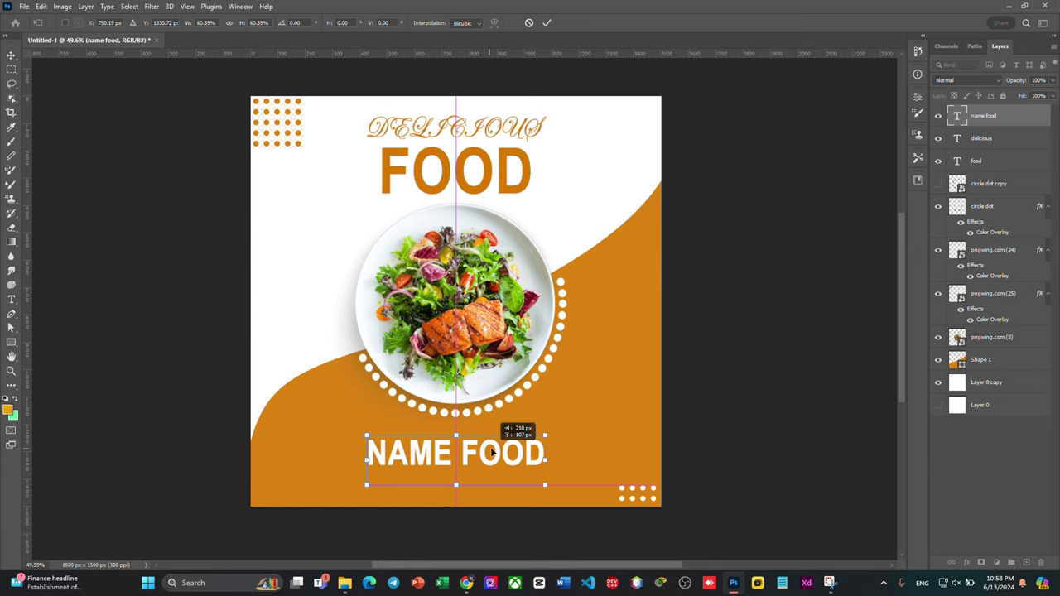
key(Return)
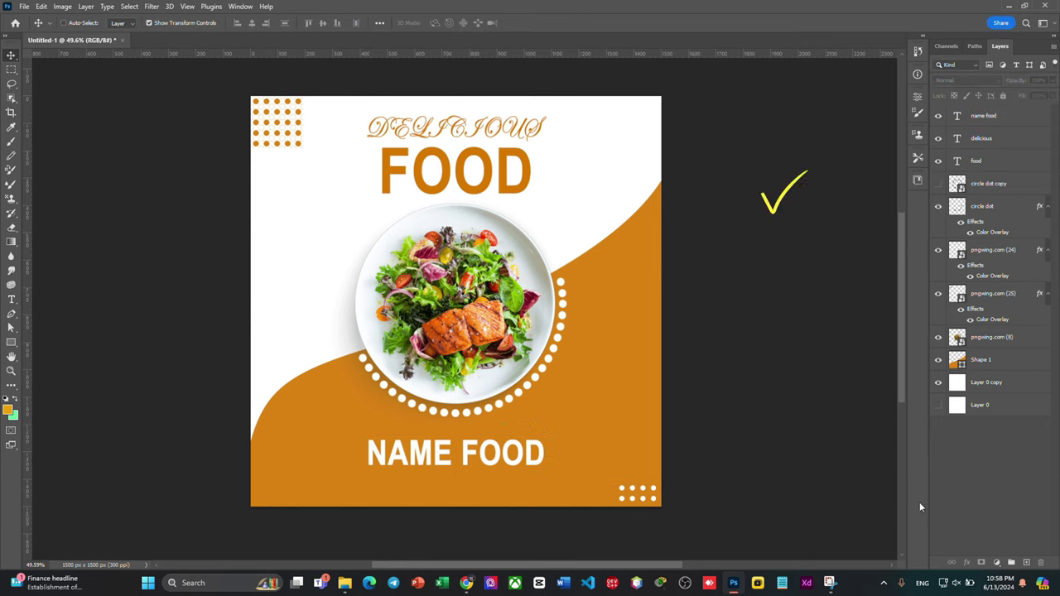